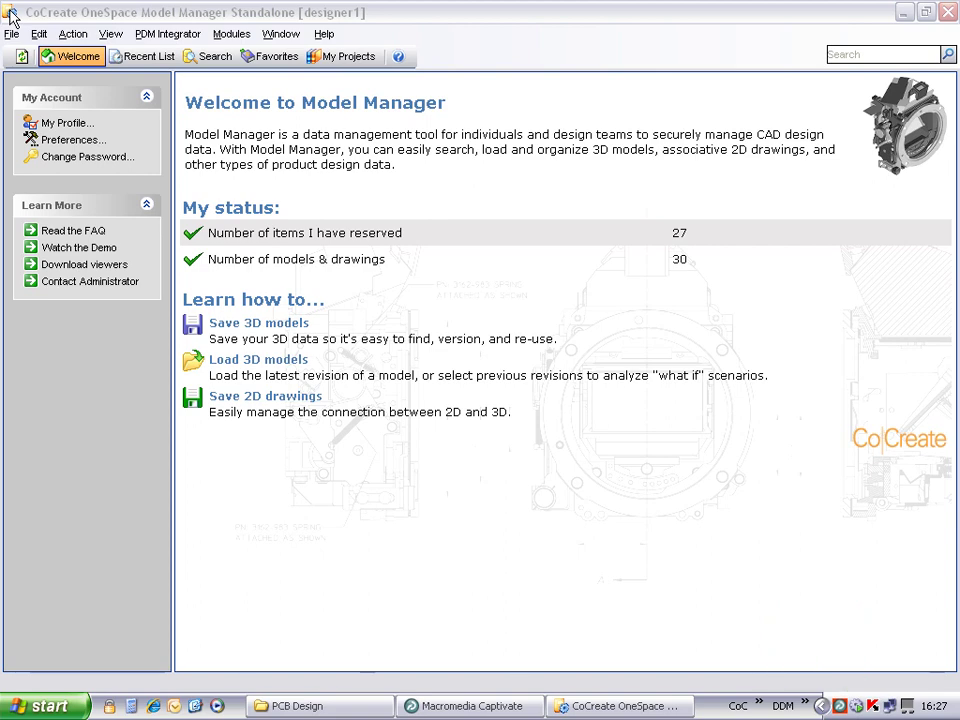
Step: Create office document record GD-0005 with description 'HSCP Specification' and save it
left_click(177, 38)
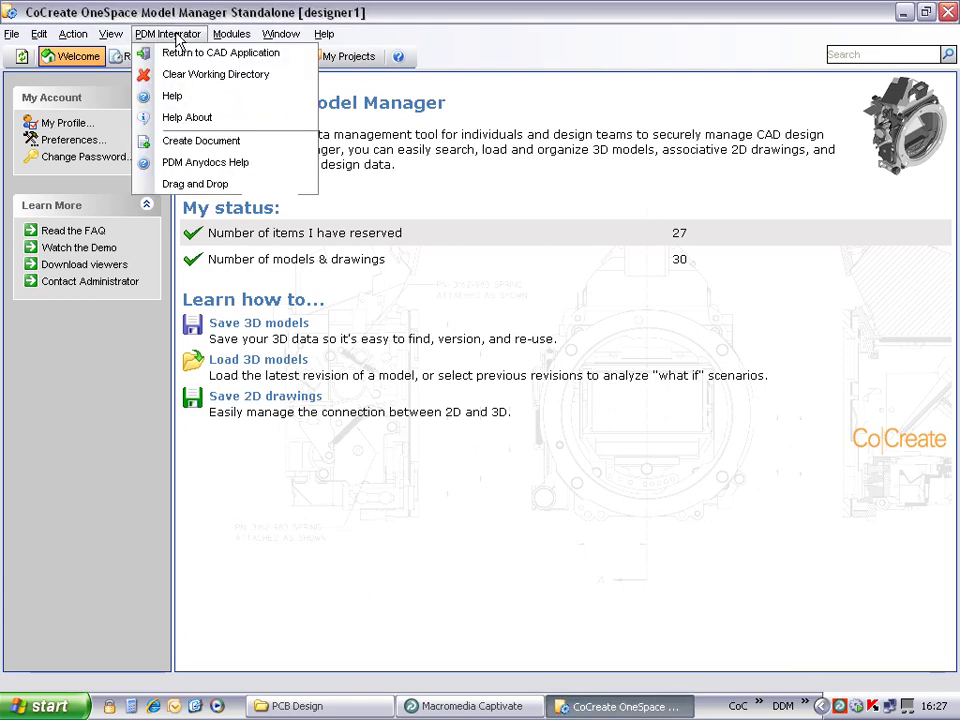
left_click(205, 142)
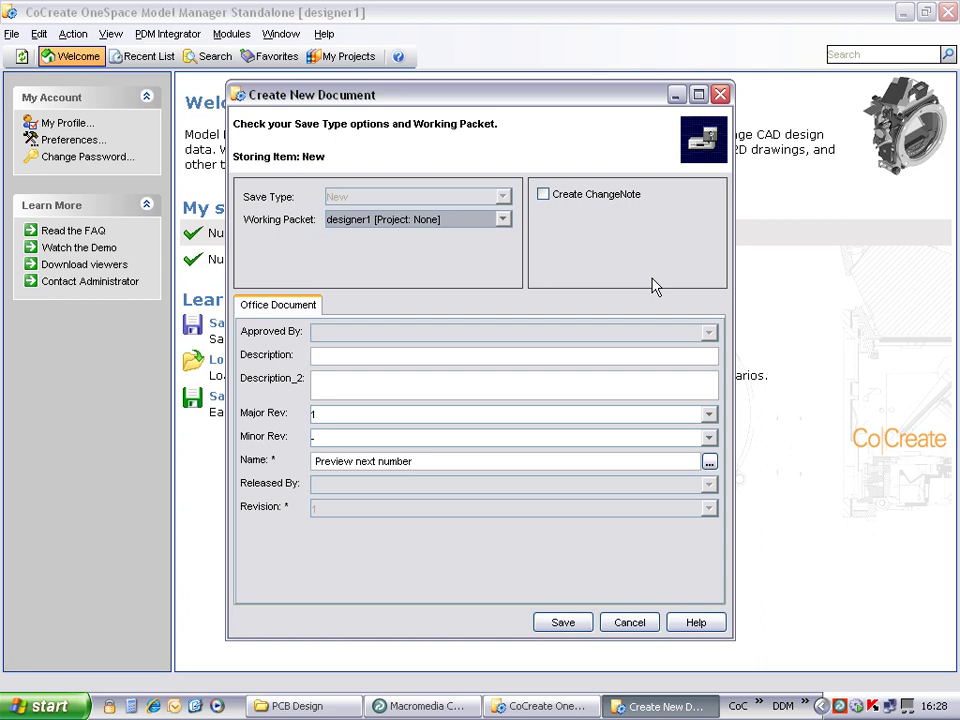
left_click(709, 461)
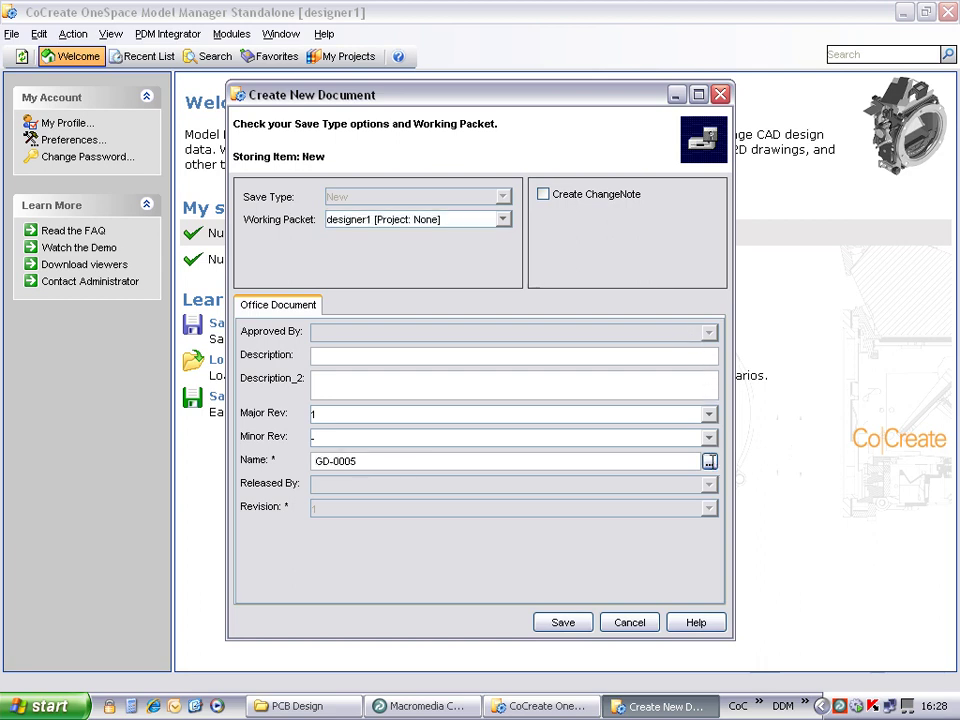
left_click(328, 355)
type("HSCP Specification")
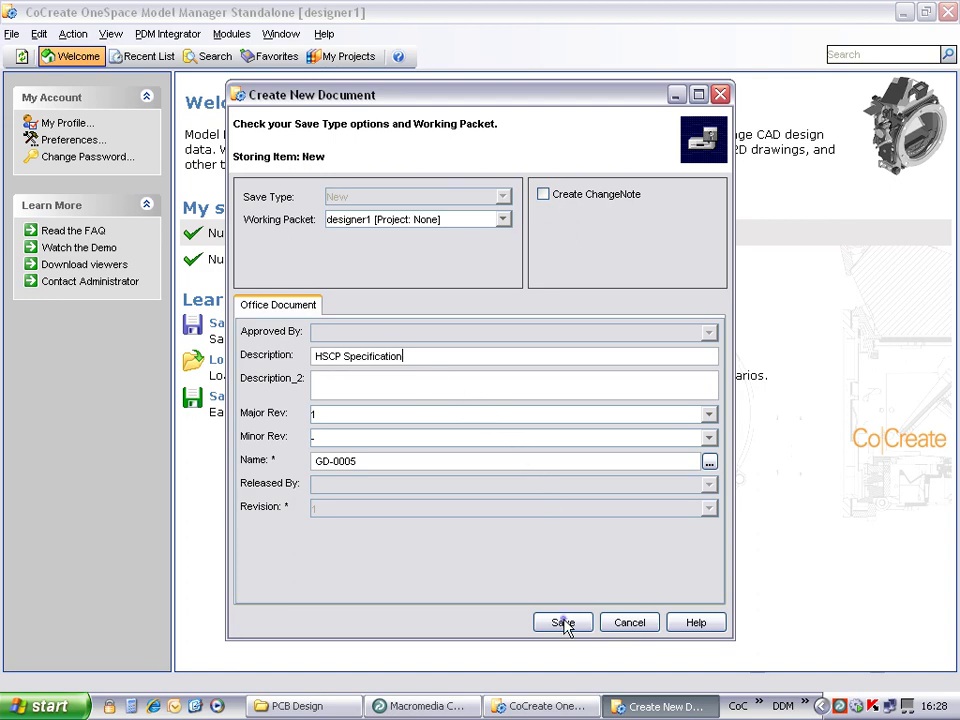
left_click(563, 623)
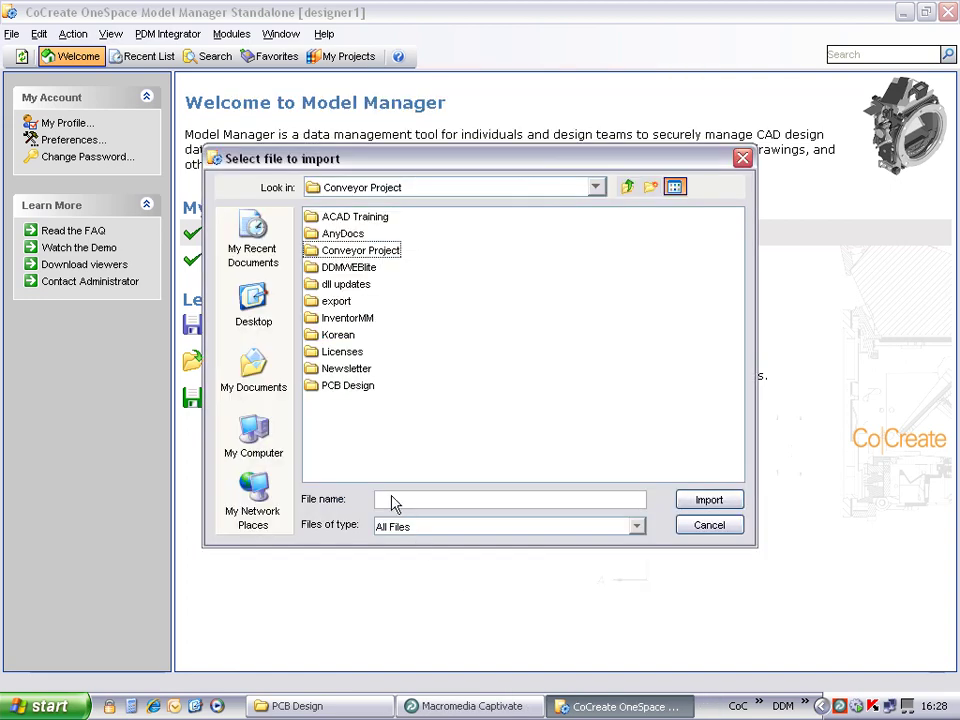
Step: Import 50004492-HSCP.docx from the Conveyor Project folder into the document
double_click(360, 251)
left_click(355, 252)
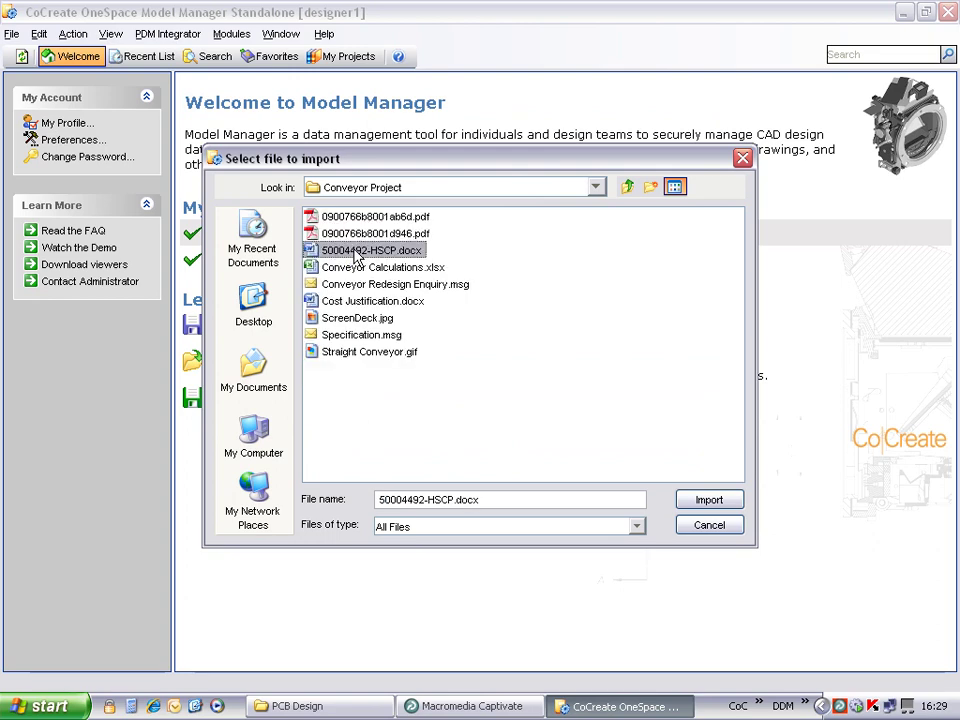
left_click(708, 500)
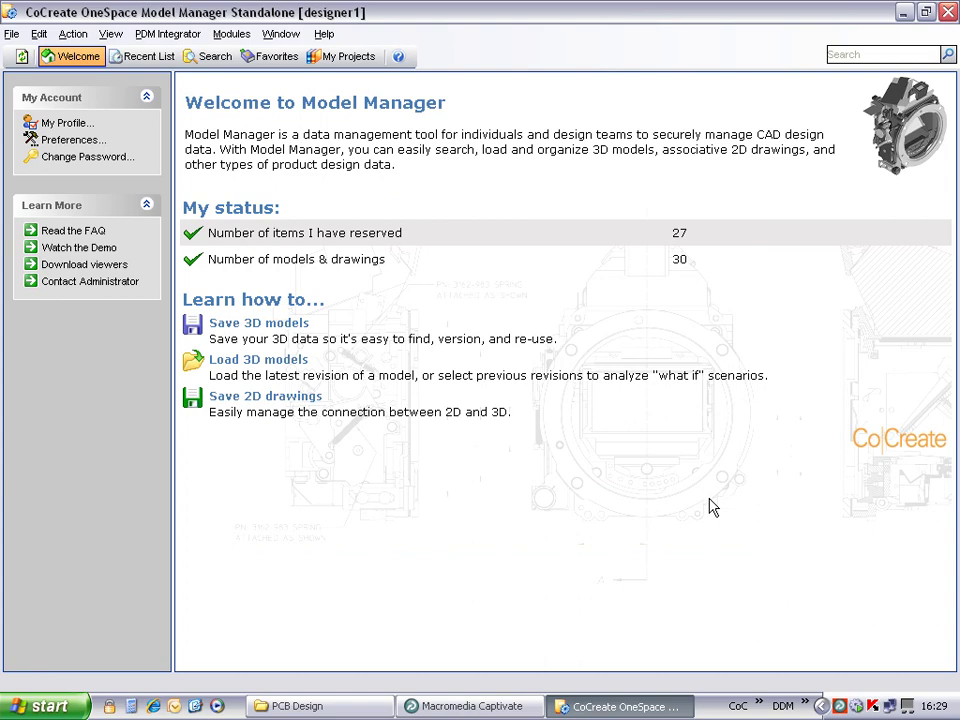
Step: Search Office Documents for description *spec*, returning GD-0005 HSCP Specification among two results
left_click(208, 57)
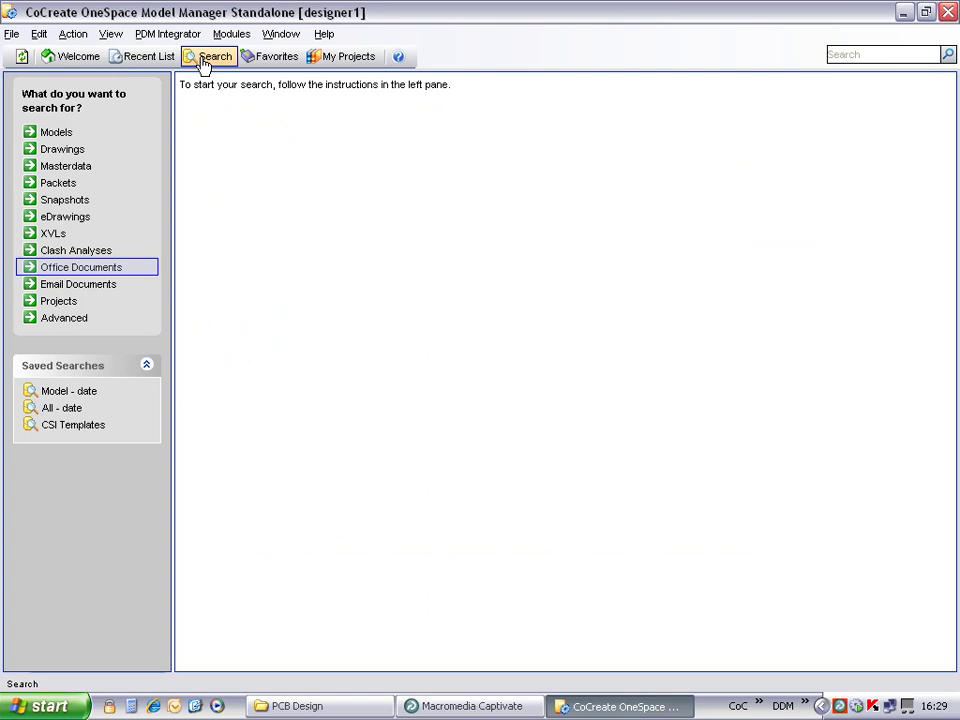
left_click(80, 267)
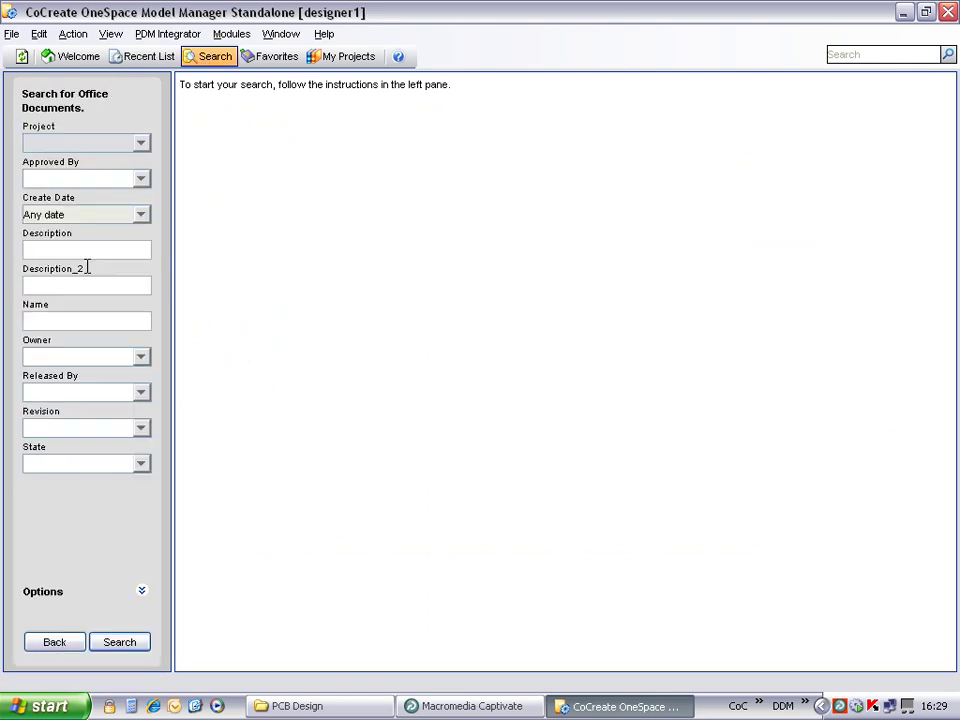
left_click(96, 250)
type("*spec*")
left_click(118, 643)
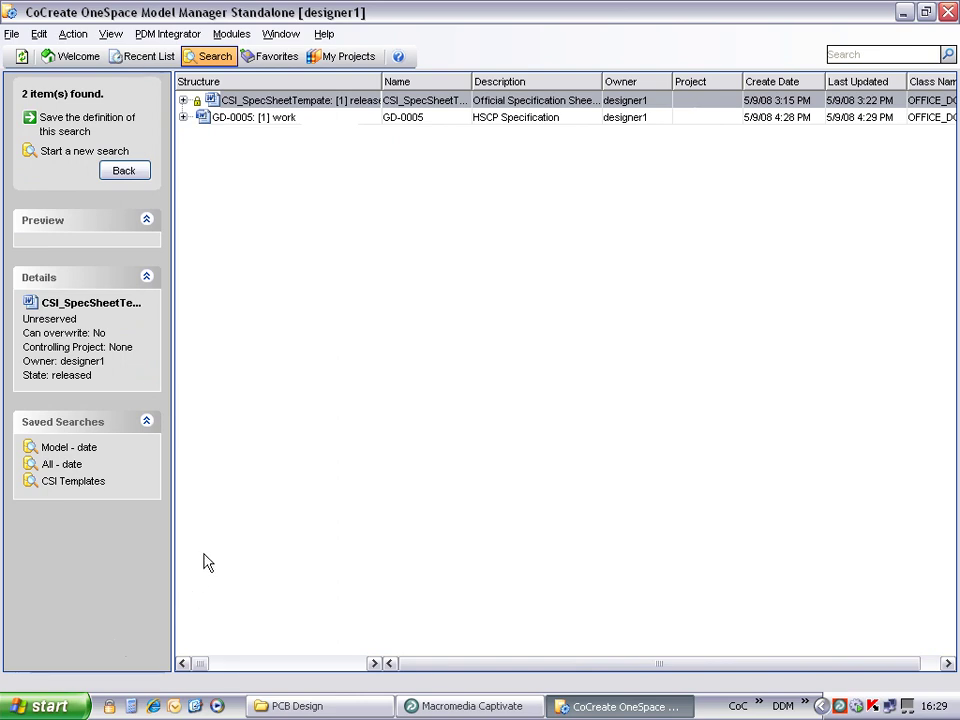
Step: Review the DB Properties attributes of GD-0005
left_click(246, 118)
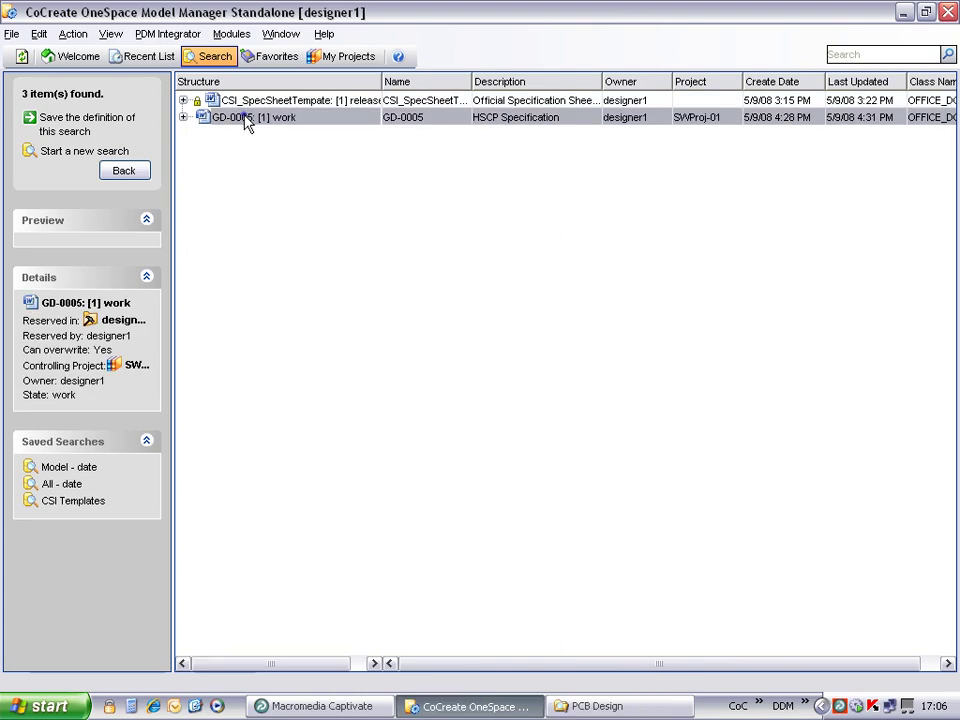
right_click(246, 118)
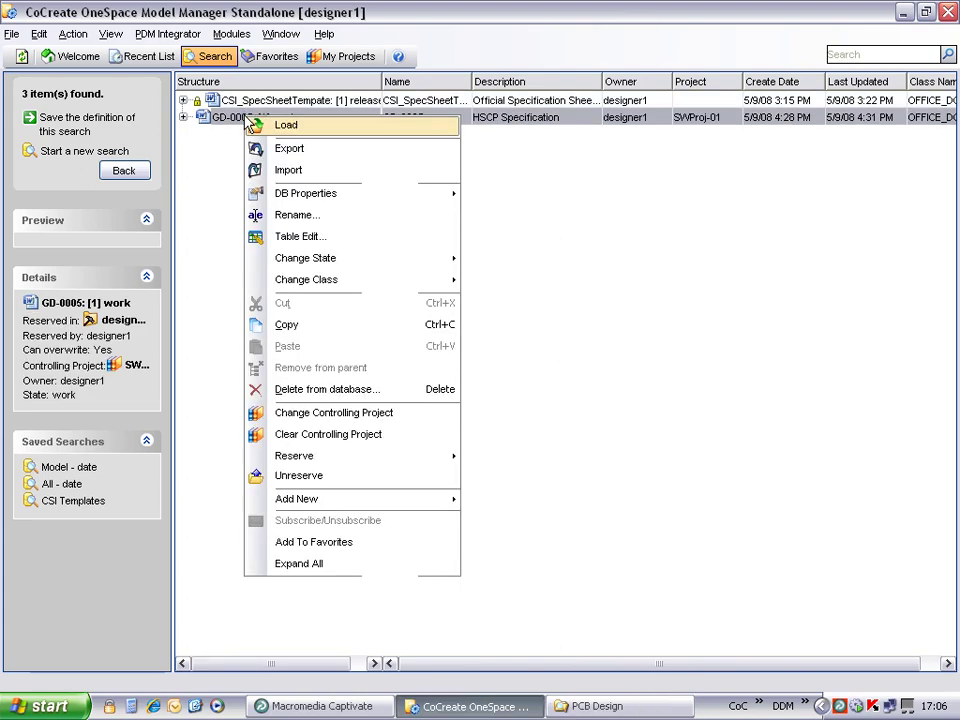
mouse_move(325, 200)
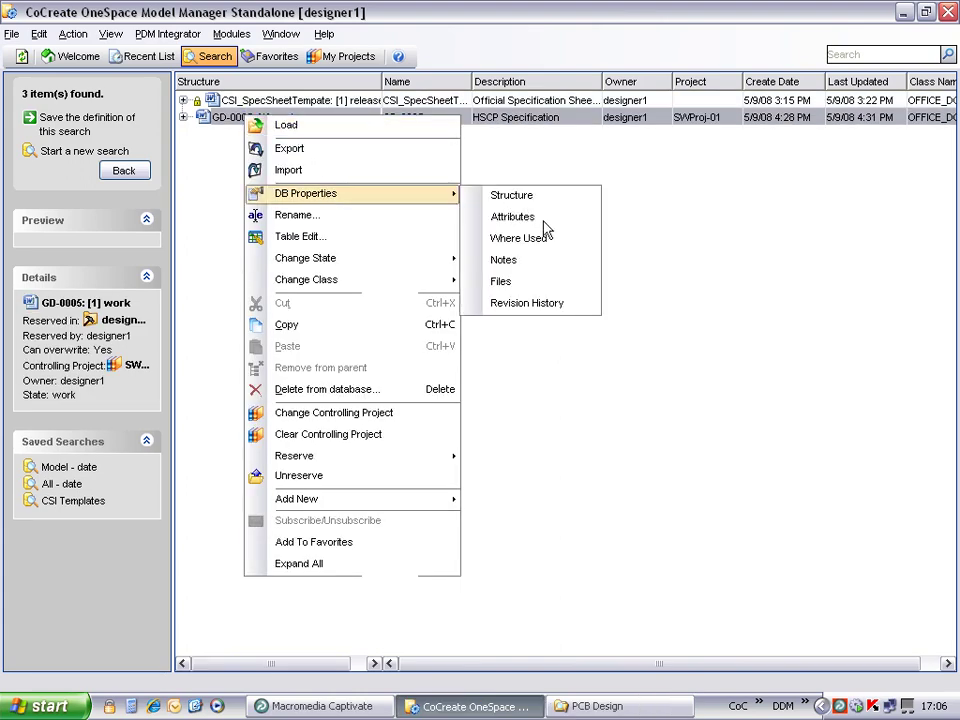
left_click(543, 219)
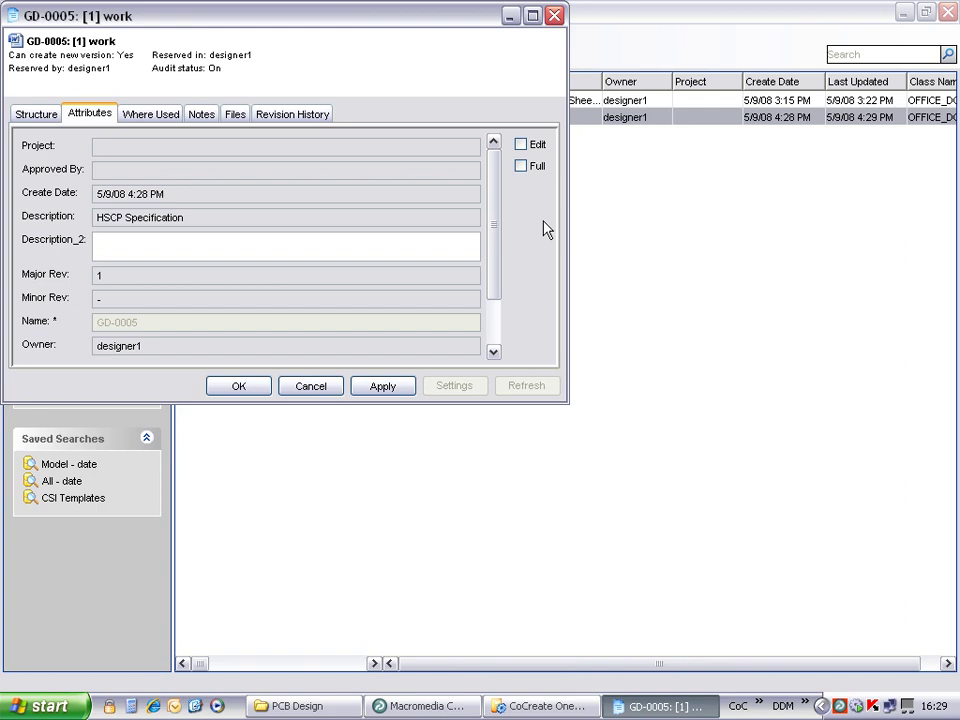
left_click(237, 387)
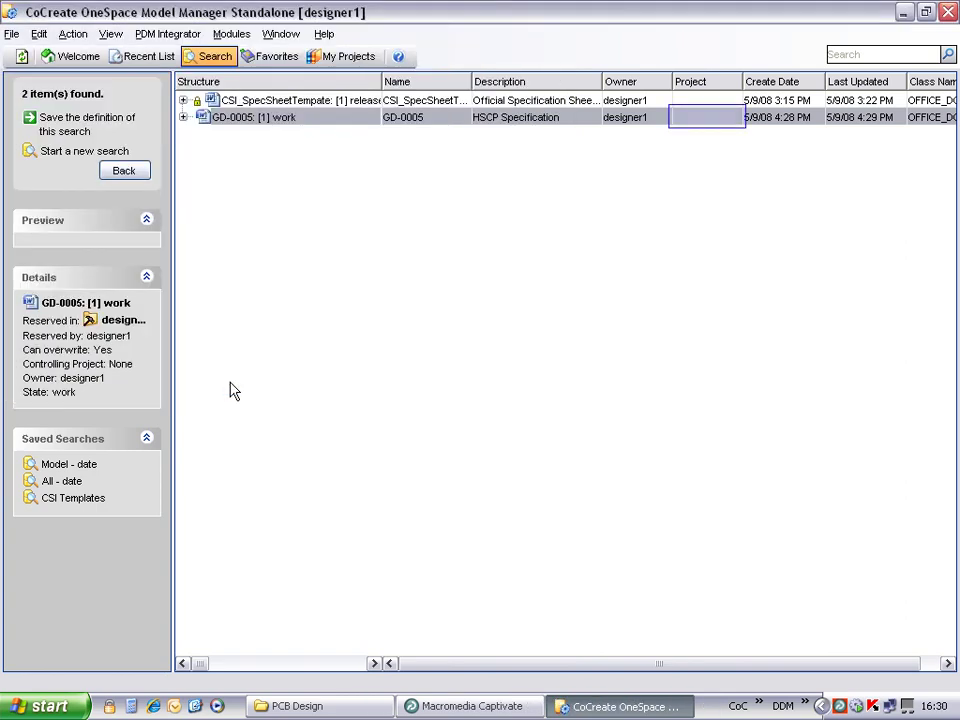
Step: Set SWProj-01 from My Projects as the controlling project of GD-0005
right_click(254, 120)
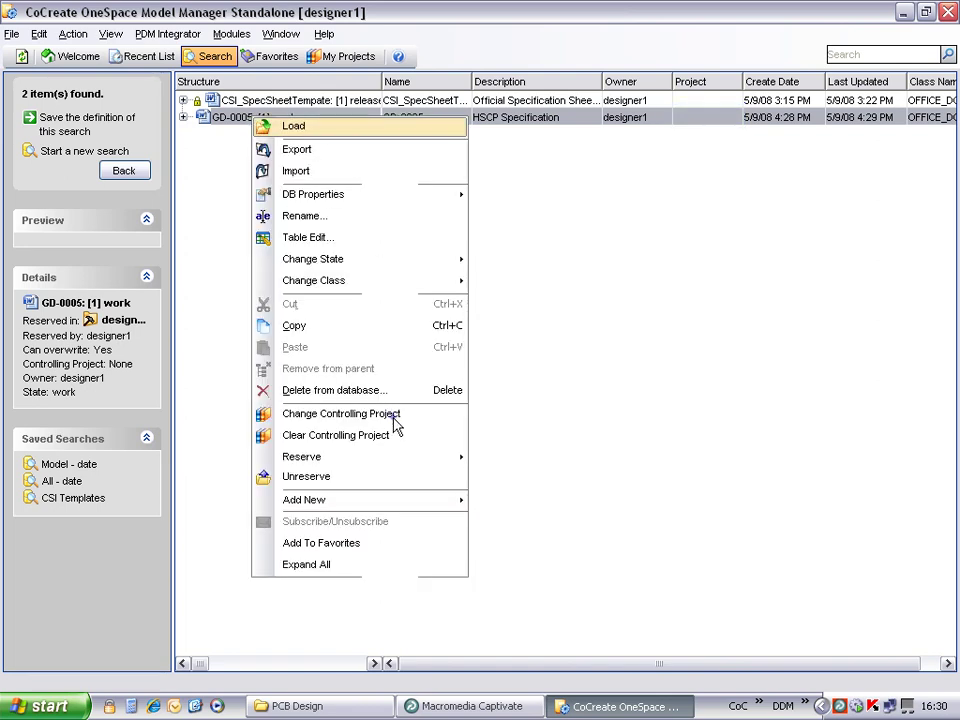
left_click(395, 416)
left_click(423, 178)
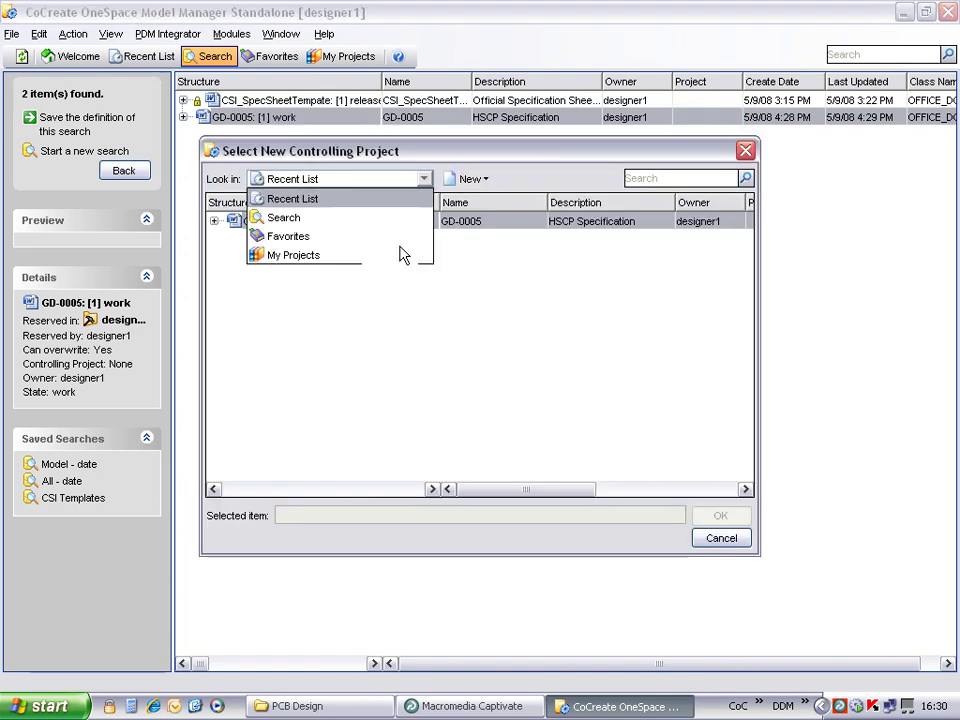
left_click(403, 255)
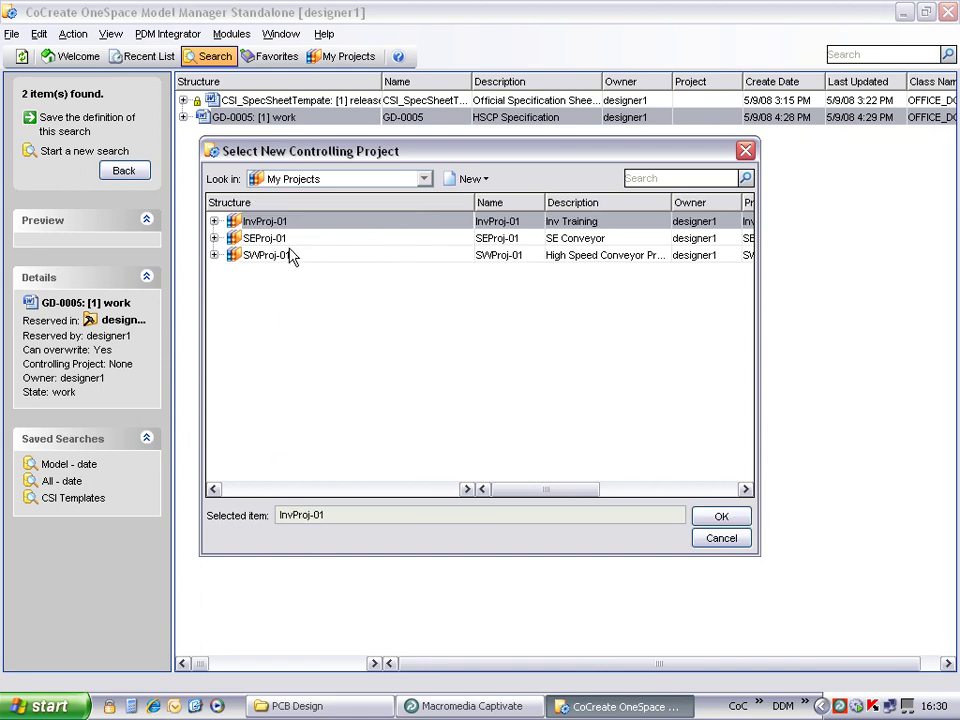
left_click(258, 258)
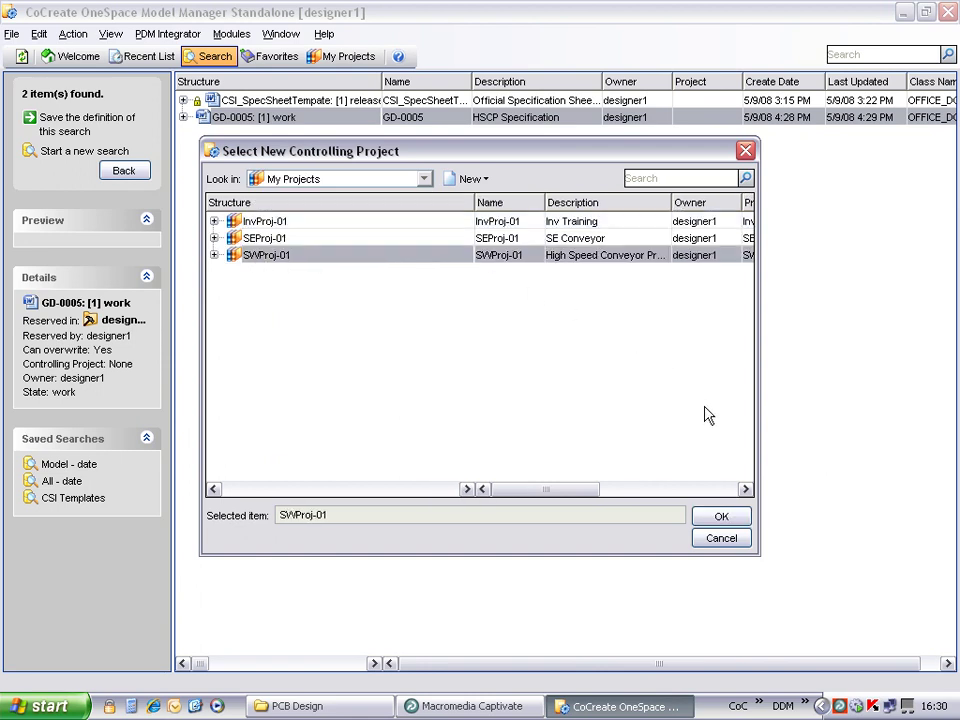
left_click(733, 518)
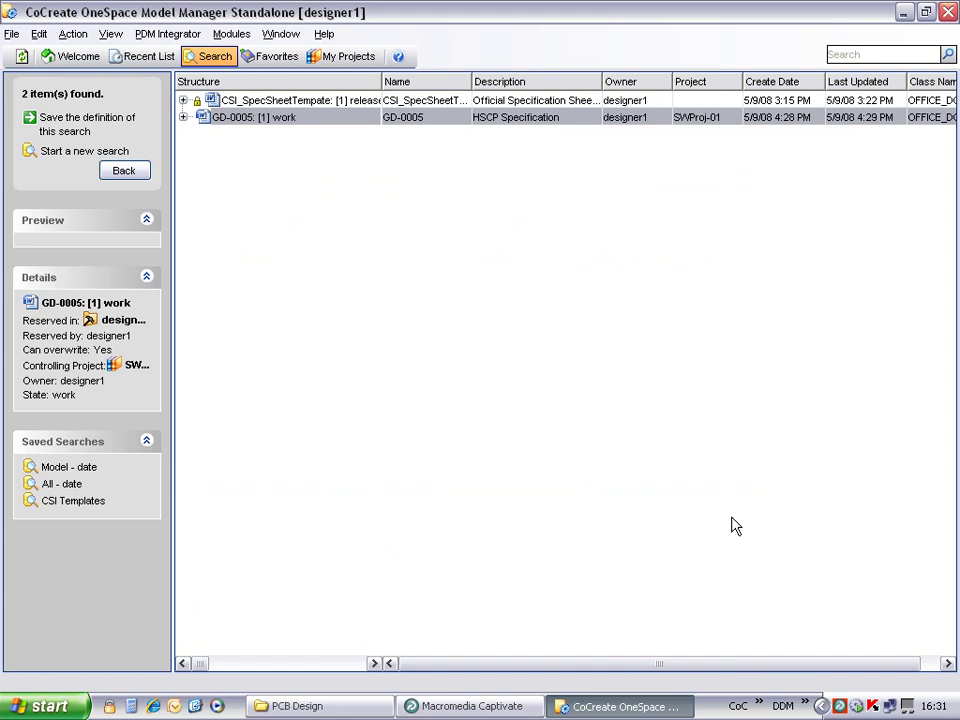
Step: Change the state of GD-0005 under SWProj-01 in My Projects to released
left_click(343, 57)
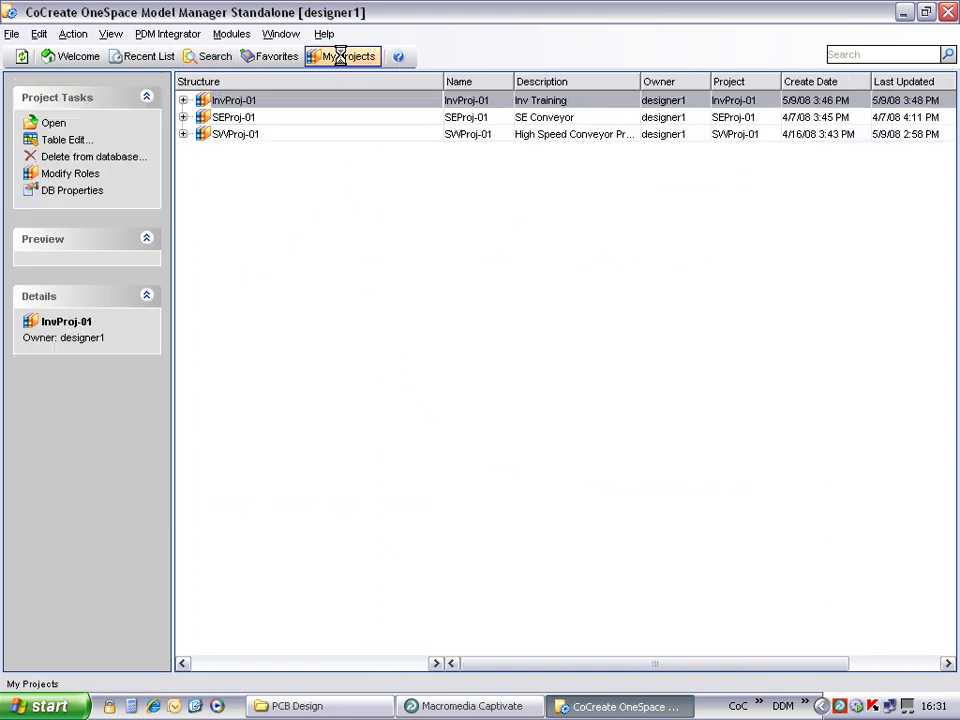
left_click(183, 134)
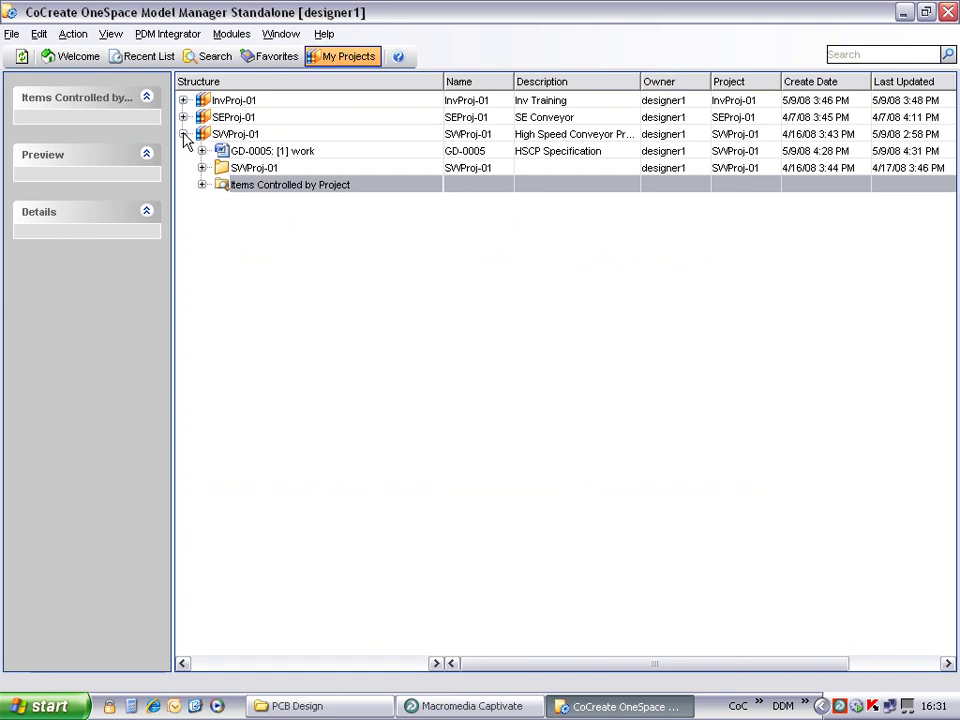
left_click(255, 153)
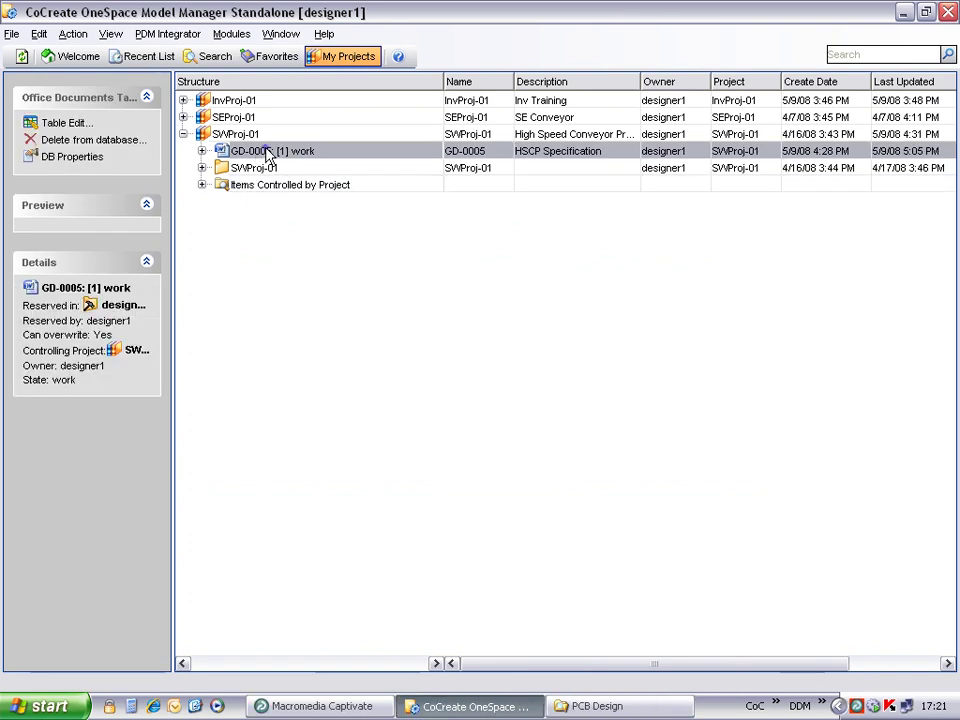
right_click(268, 154)
mouse_move(368, 300)
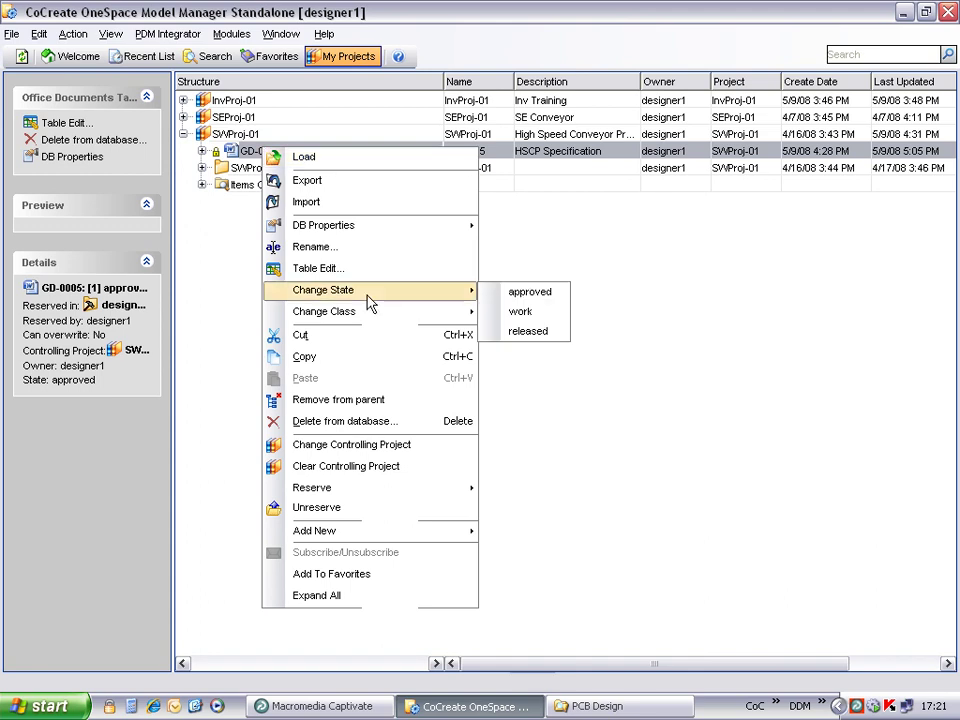
left_click(534, 332)
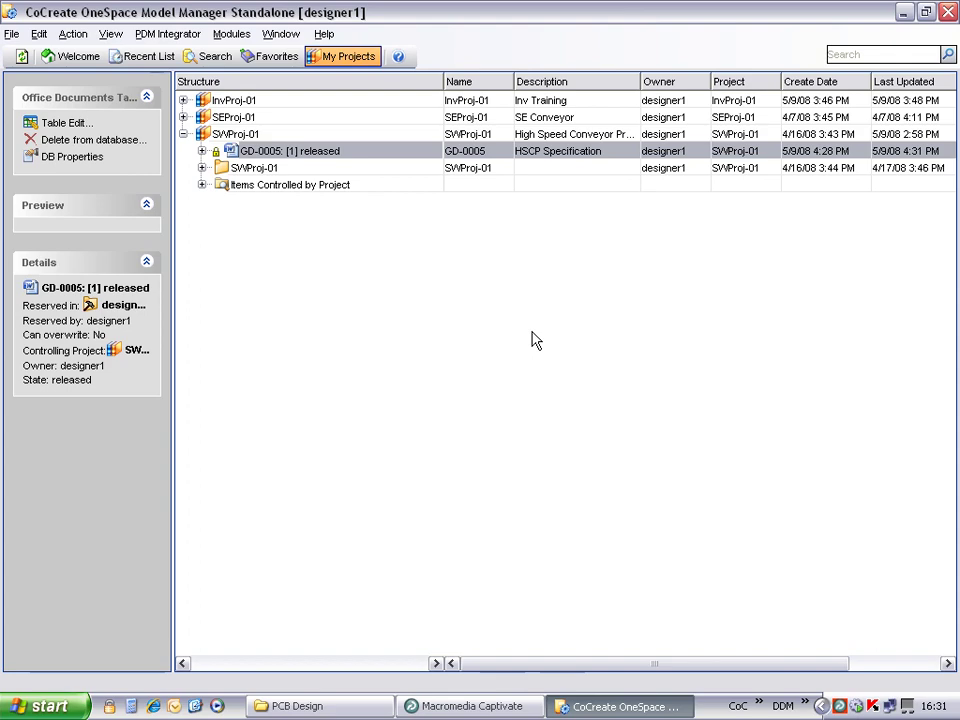
Step: Open released GD-0005 in Word, replace the customer contact's surname, and save
right_click(268, 151)
left_click(327, 163)
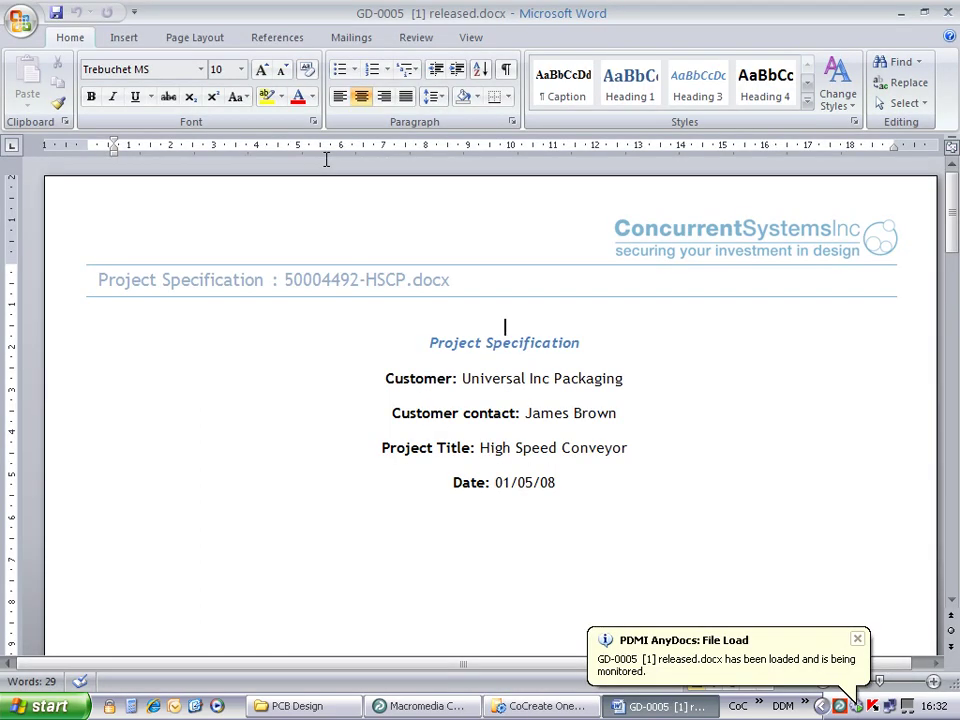
left_click(670, 420)
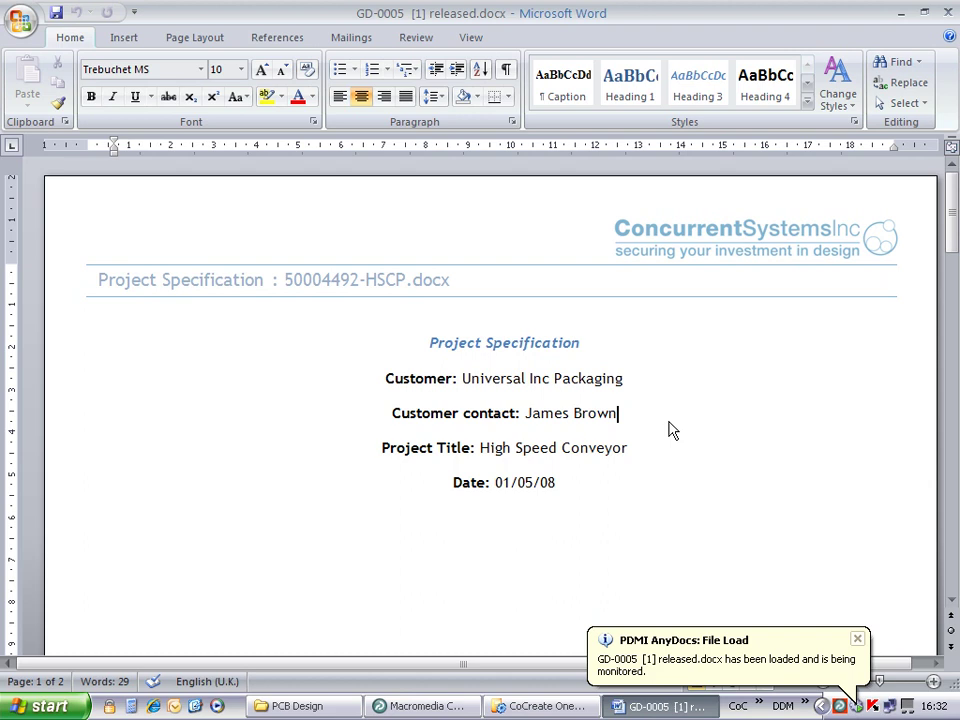
key("BackSpace")
key("BackSpace")
key("BackSpace")
key("BackSpace")
key("BackSpace")
type("Taylor")
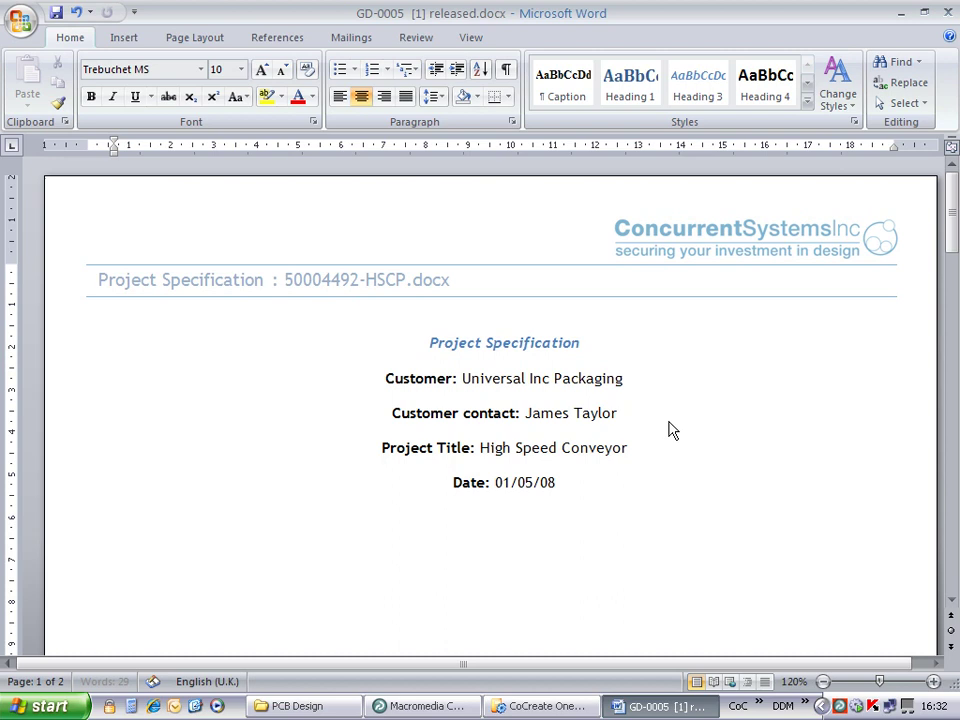
left_click(55, 15)
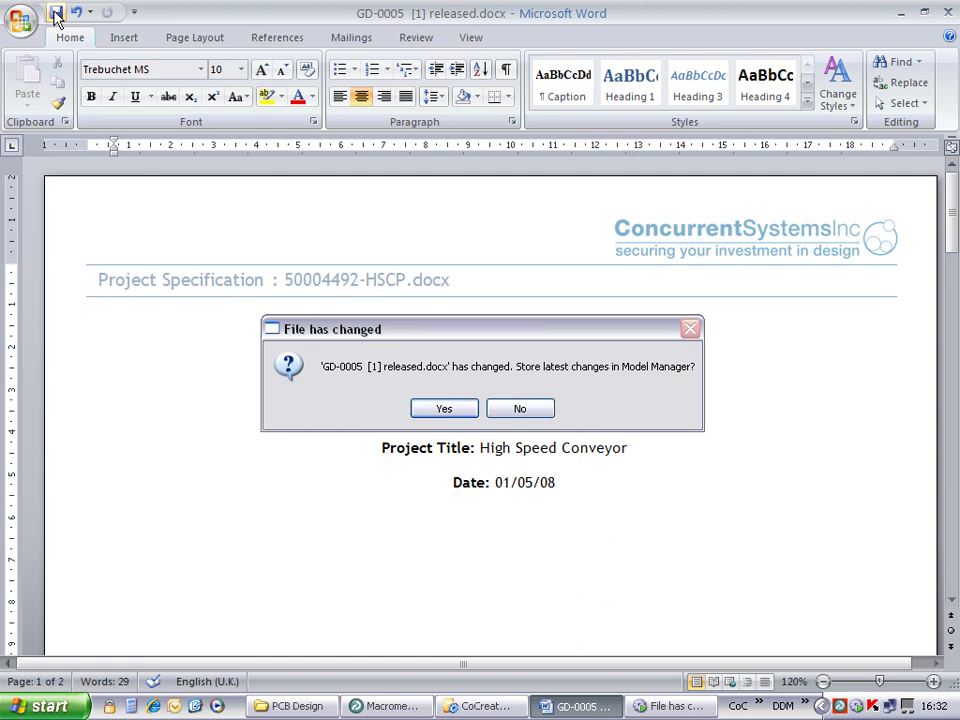
Step: Store GD-0005 as a Major Rev with change note 'Contact name changed', then close Word
left_click(445, 407)
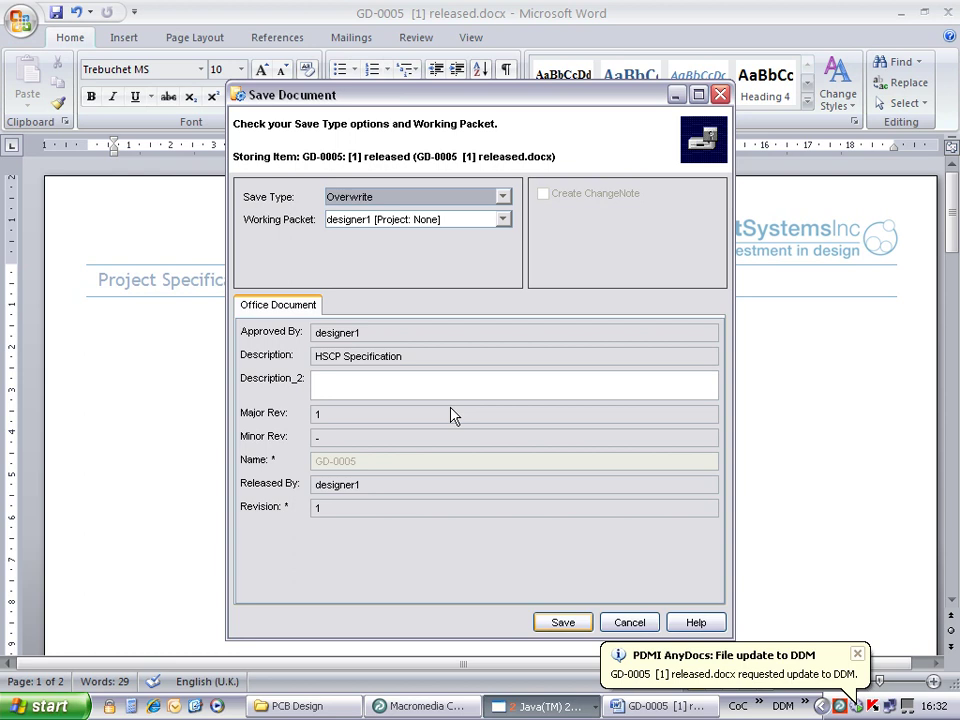
left_click(503, 197)
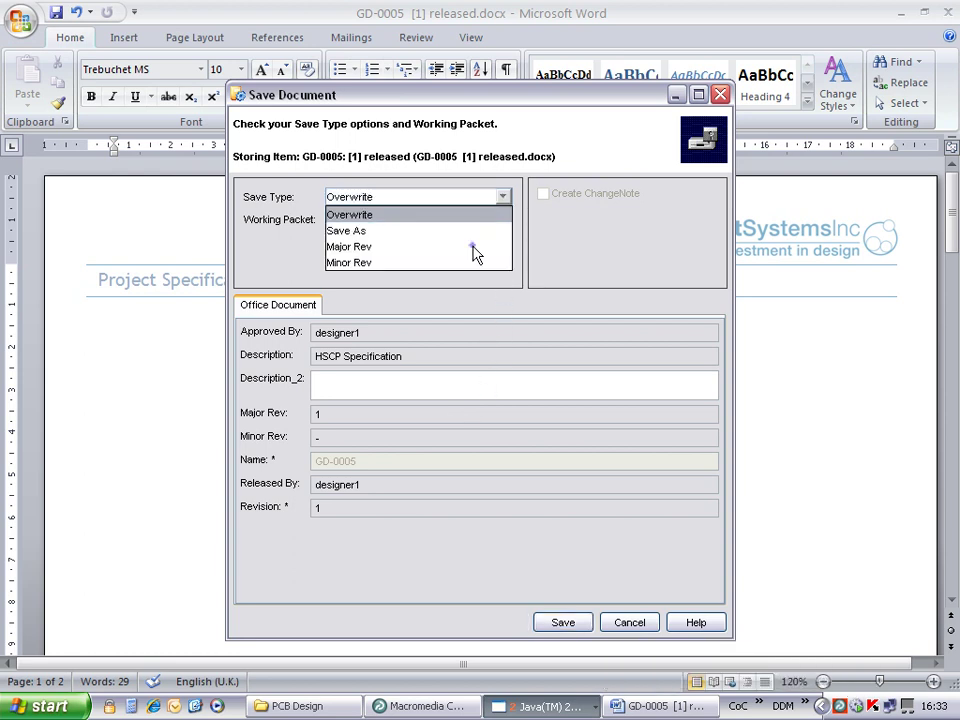
left_click(472, 247)
left_click(349, 360)
type("Contact")
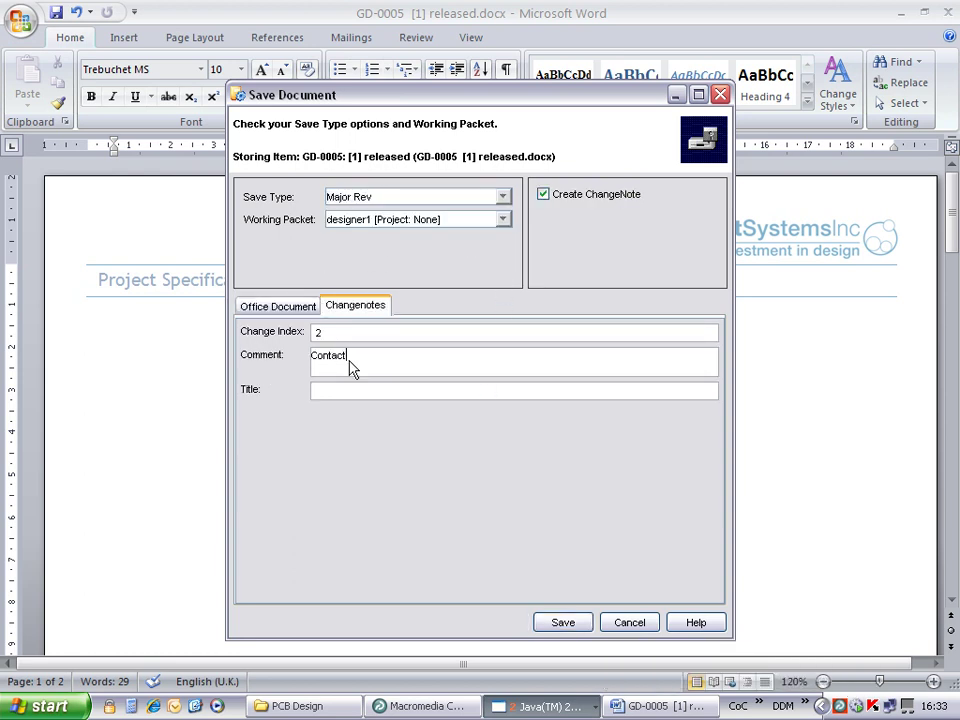
type(" name changed")
left_click(568, 622)
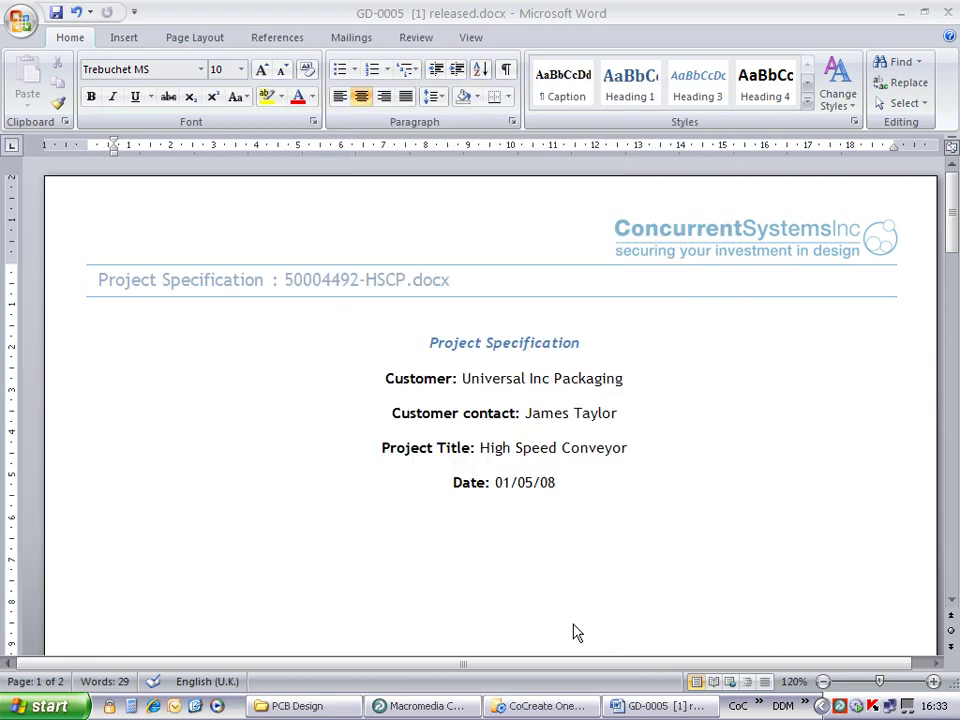
left_click(948, 14)
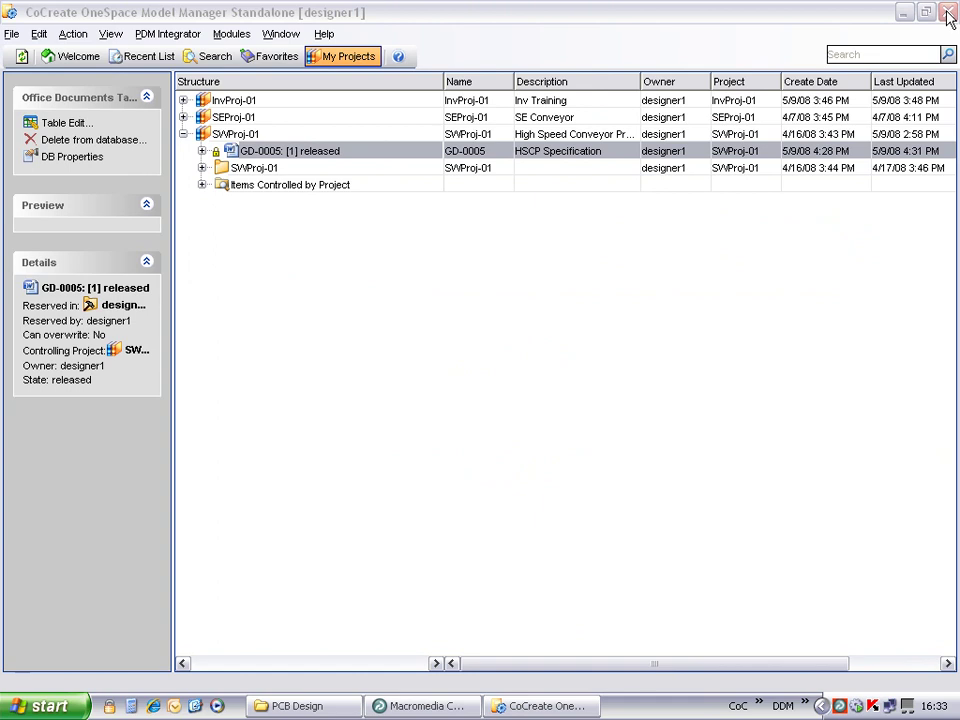
left_click(19, 58)
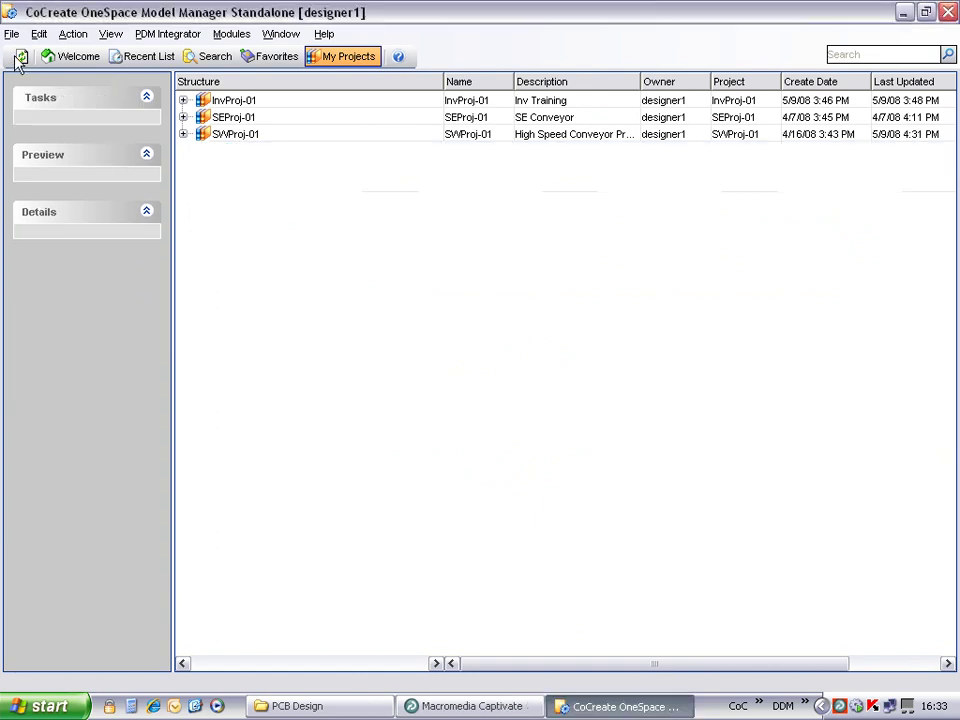
Step: Load the GD-0005 [2] work revision from SWProj-01 into Word
left_click(183, 134)
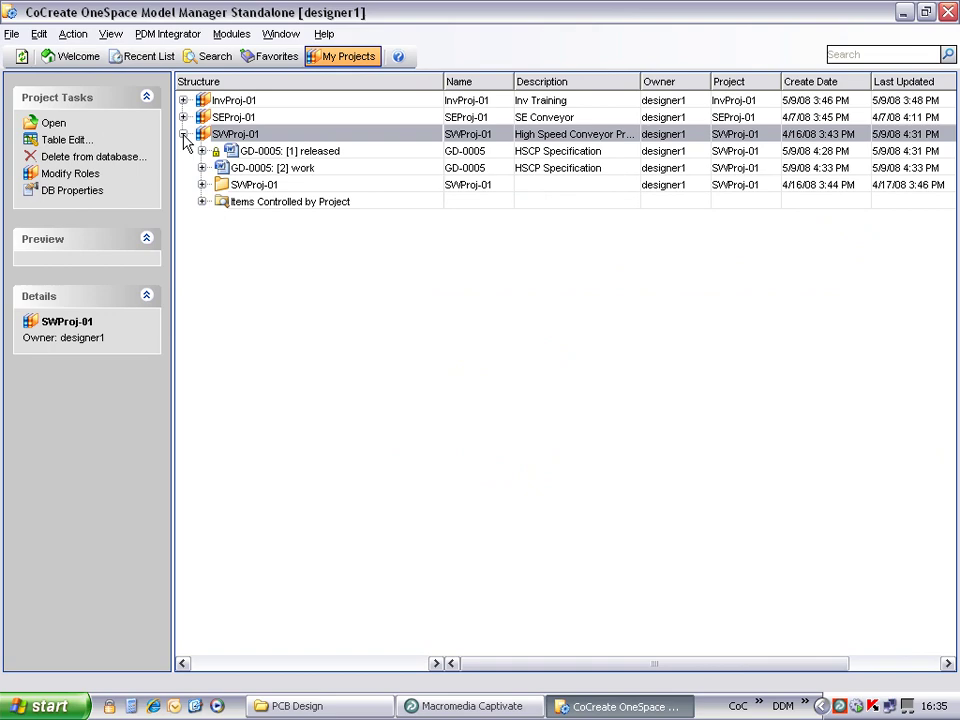
right_click(281, 170)
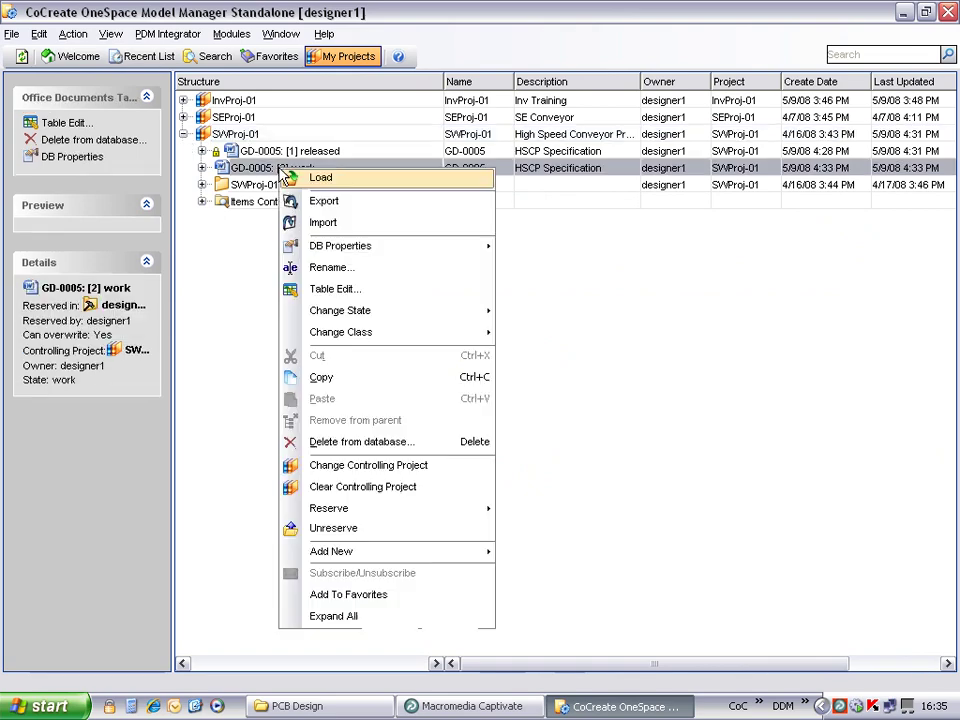
left_click(377, 184)
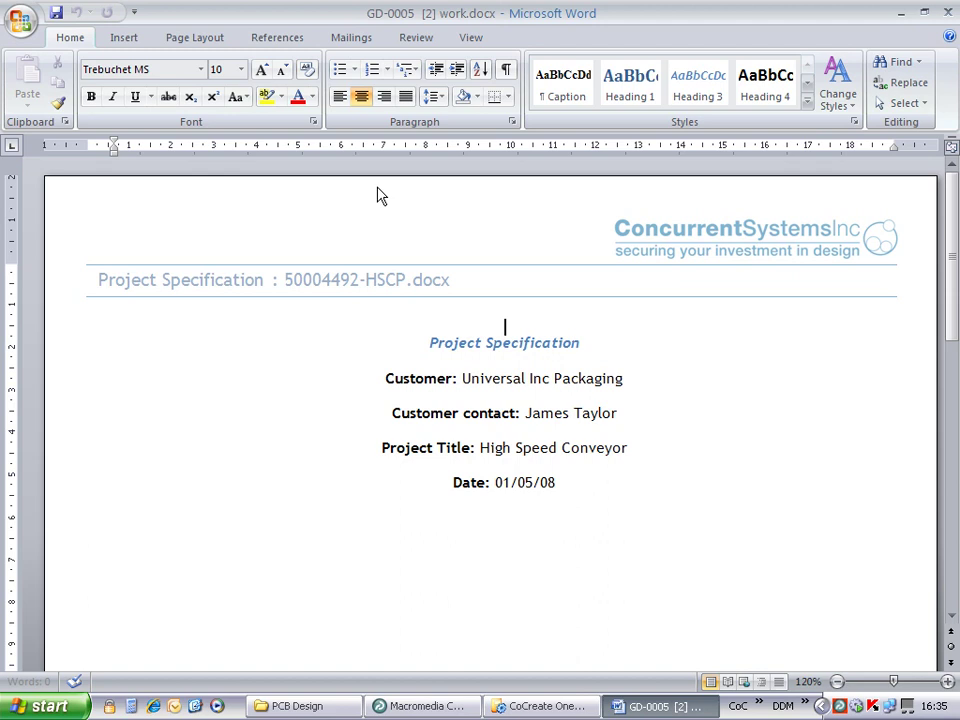
Step: Open the AnyDocs monitor and view the properties of the monitored GD-0005 [2] work.docx
right_click(856, 706)
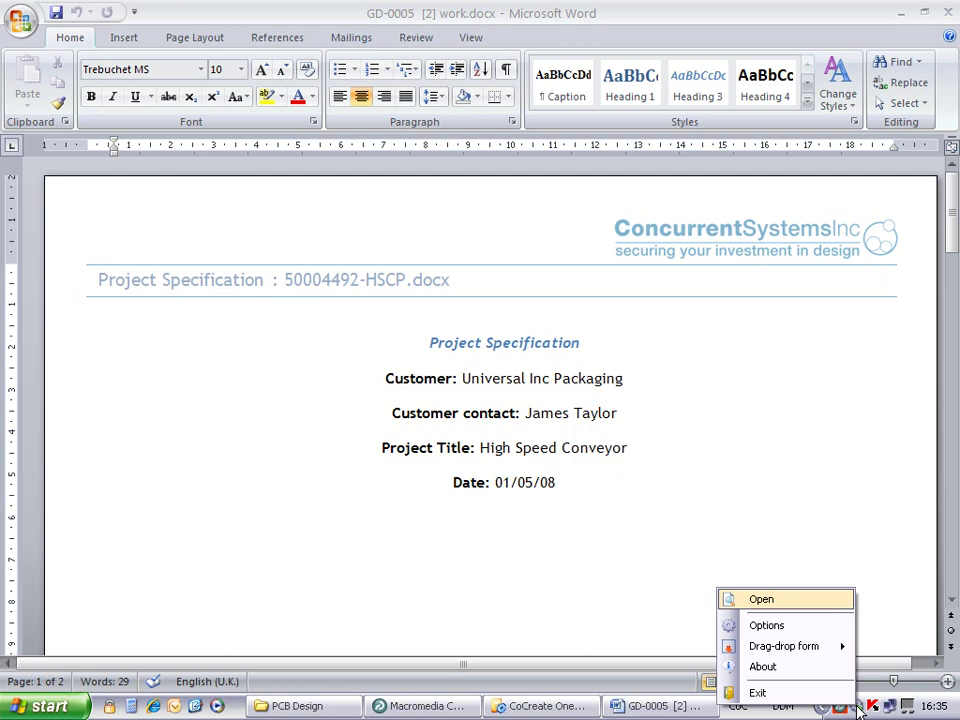
left_click(762, 600)
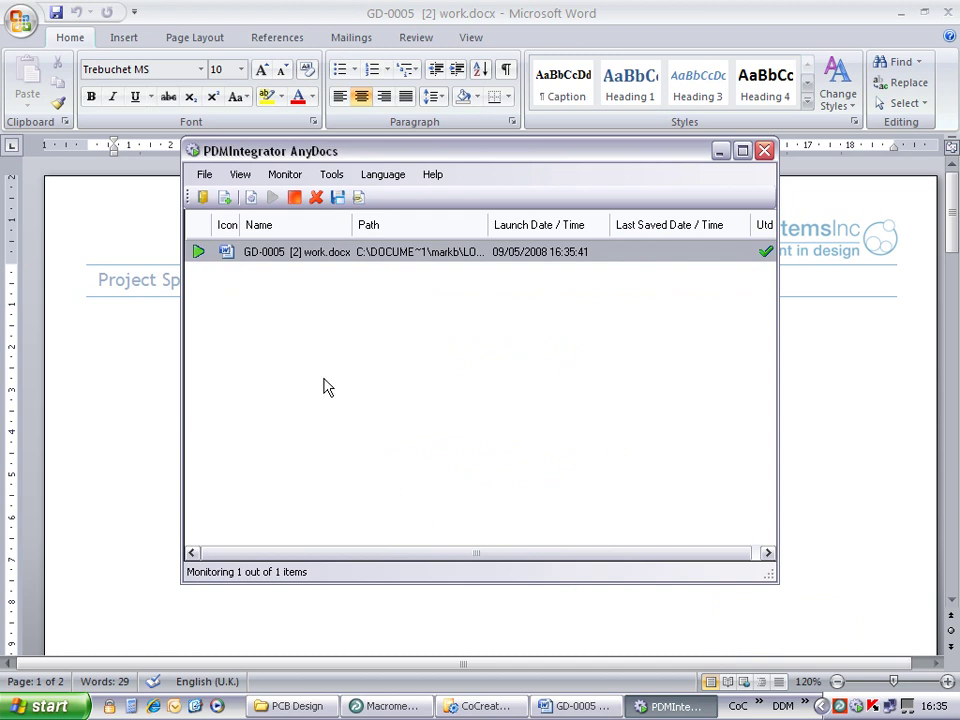
right_click(306, 256)
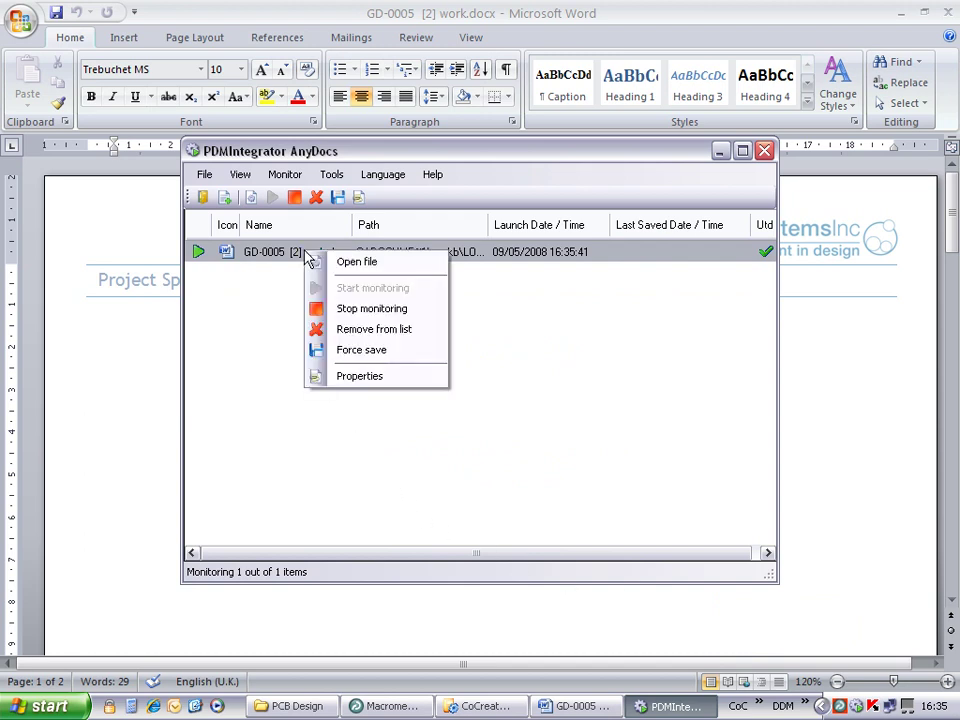
left_click(385, 378)
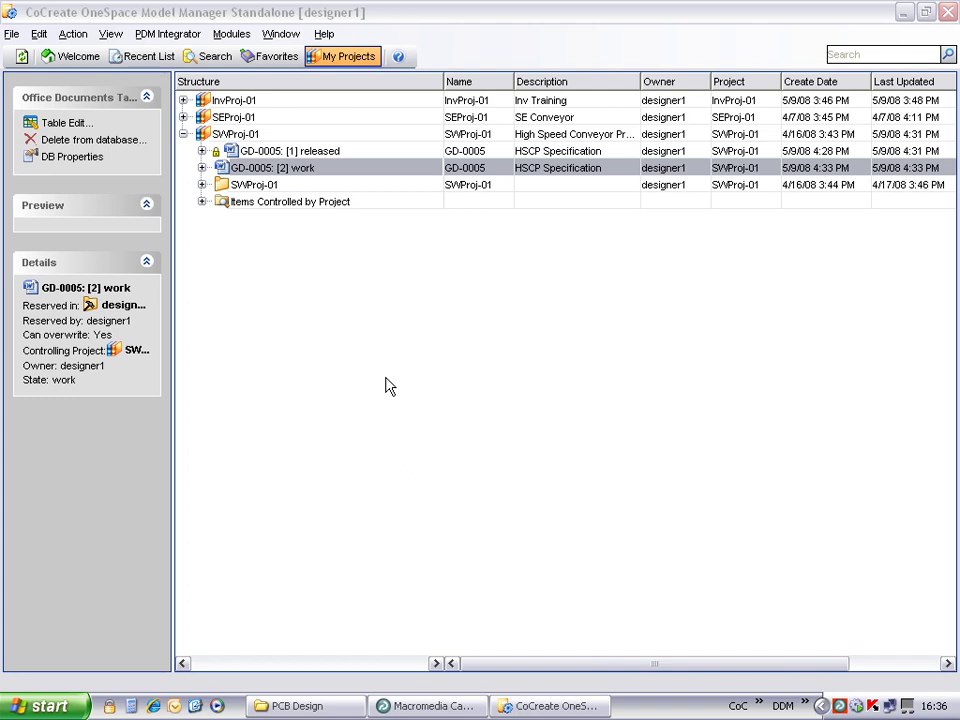
Step: Set the AnyDocs drag-drop form to Always visible and minimize Model Manager
right_click(856, 705)
mouse_move(785, 644)
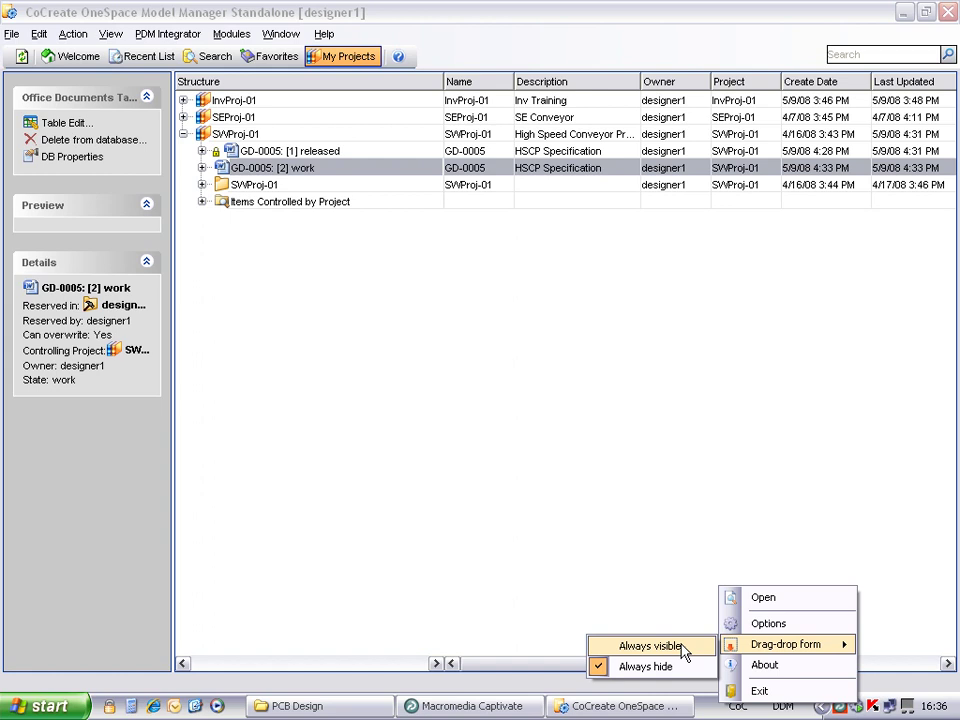
left_click(684, 647)
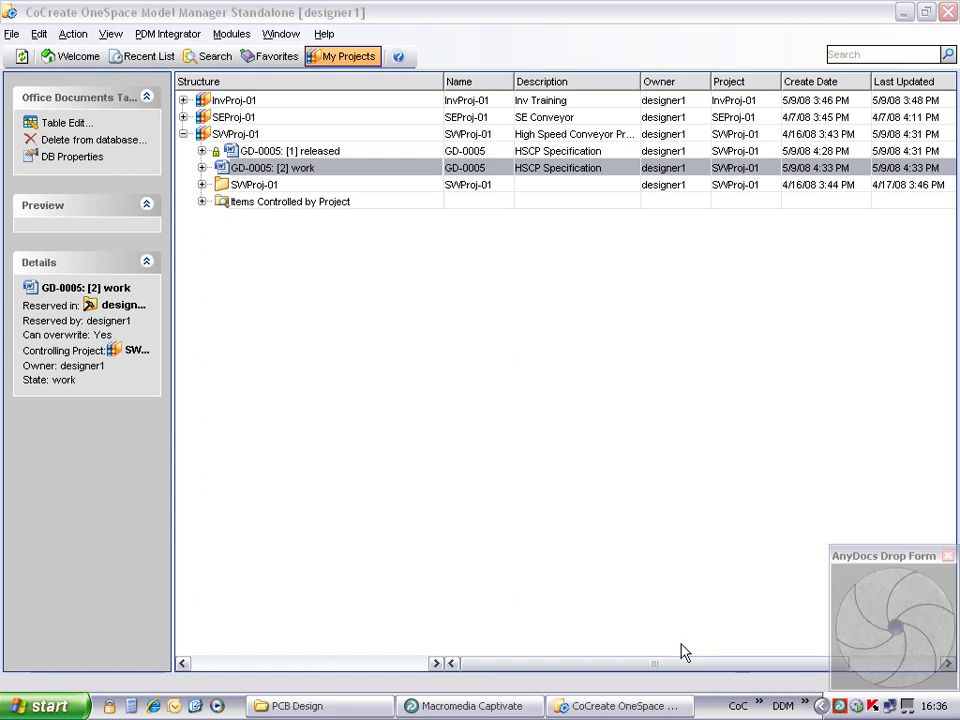
left_click(903, 12)
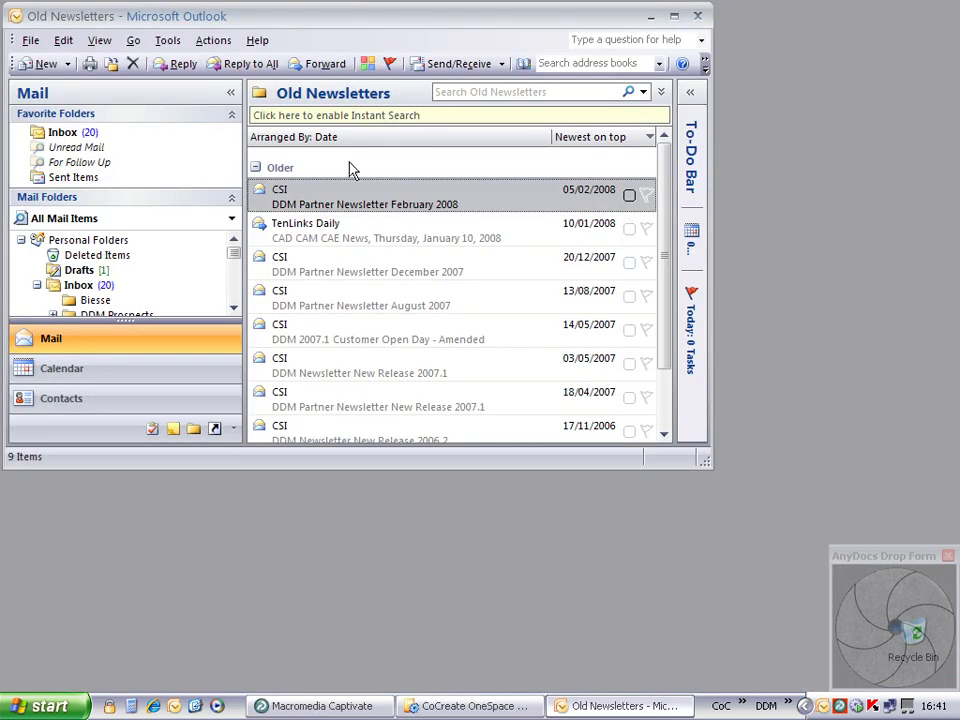
Step: Store the August 2007, December 2007 and February 2008 DDM Partner Newsletters via the AnyDocs Drop Form
left_click(320, 272, "ctrl")
left_click(369, 300, "ctrl")
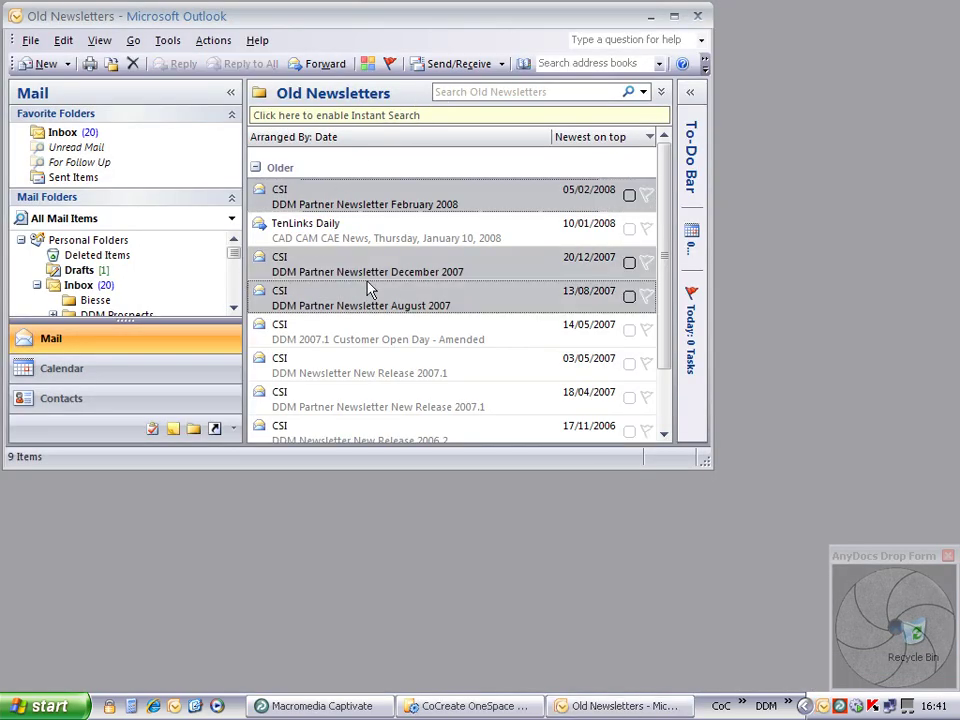
left_click_drag(470, 298, 887, 607)
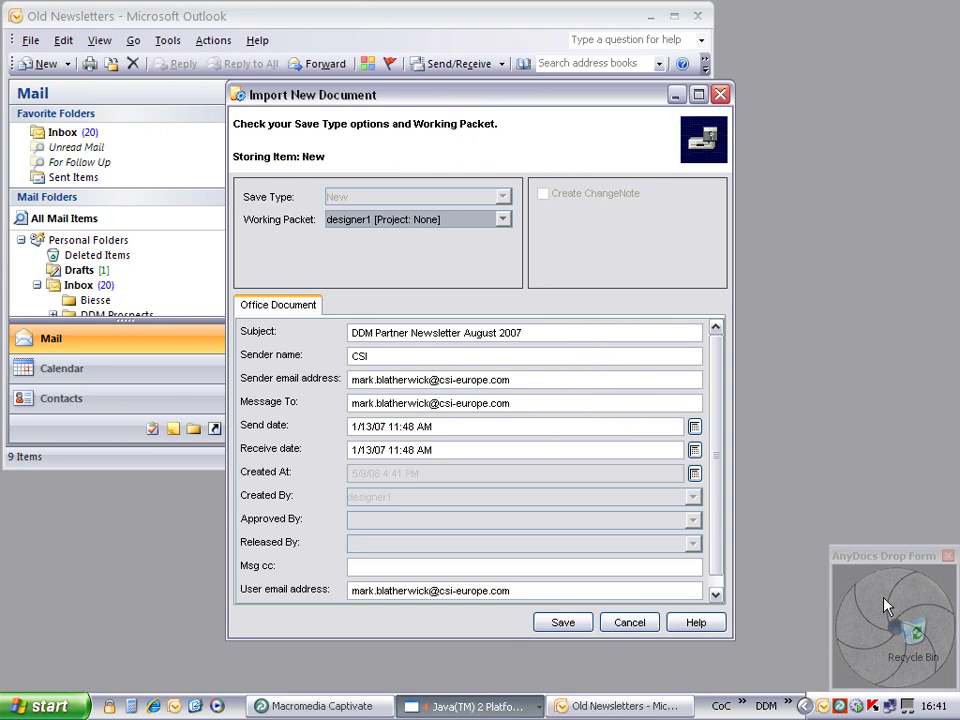
left_click(565, 623)
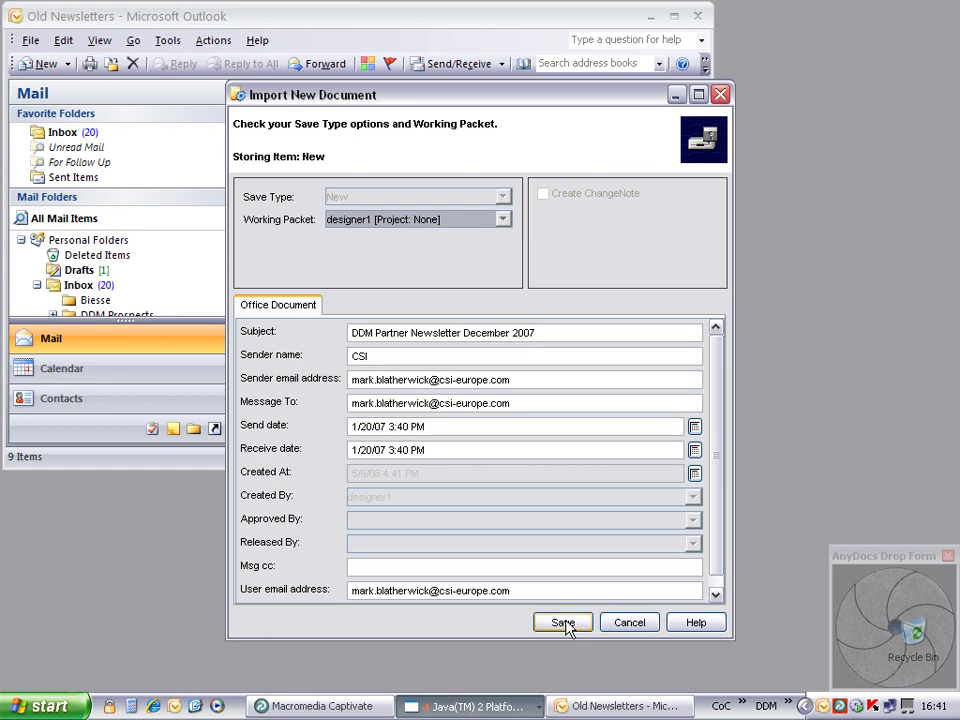
left_click(563, 623)
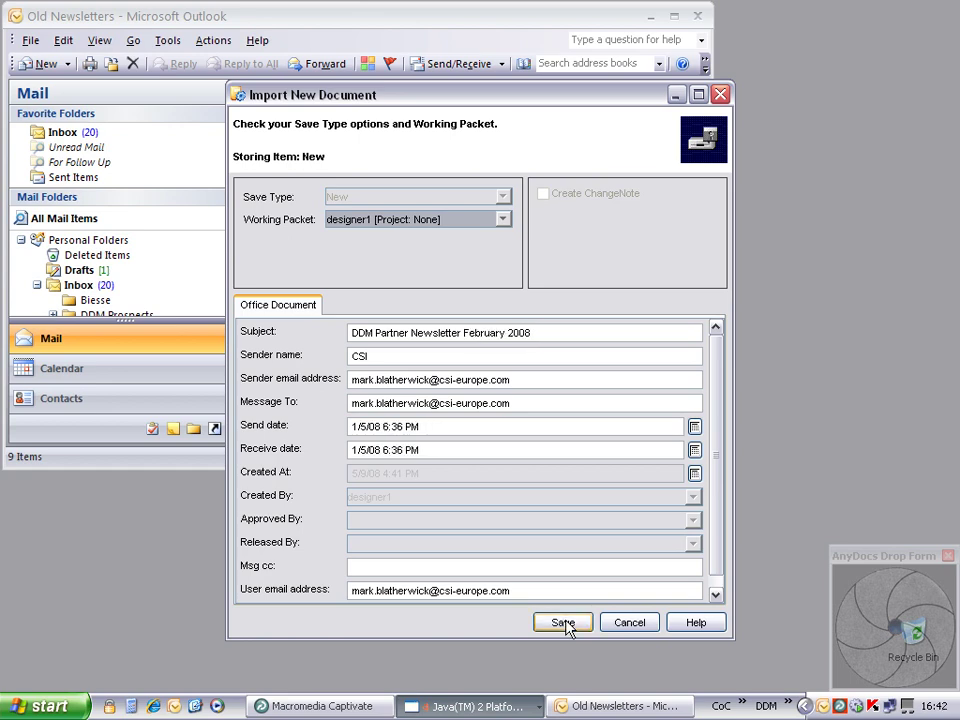
left_click(565, 623)
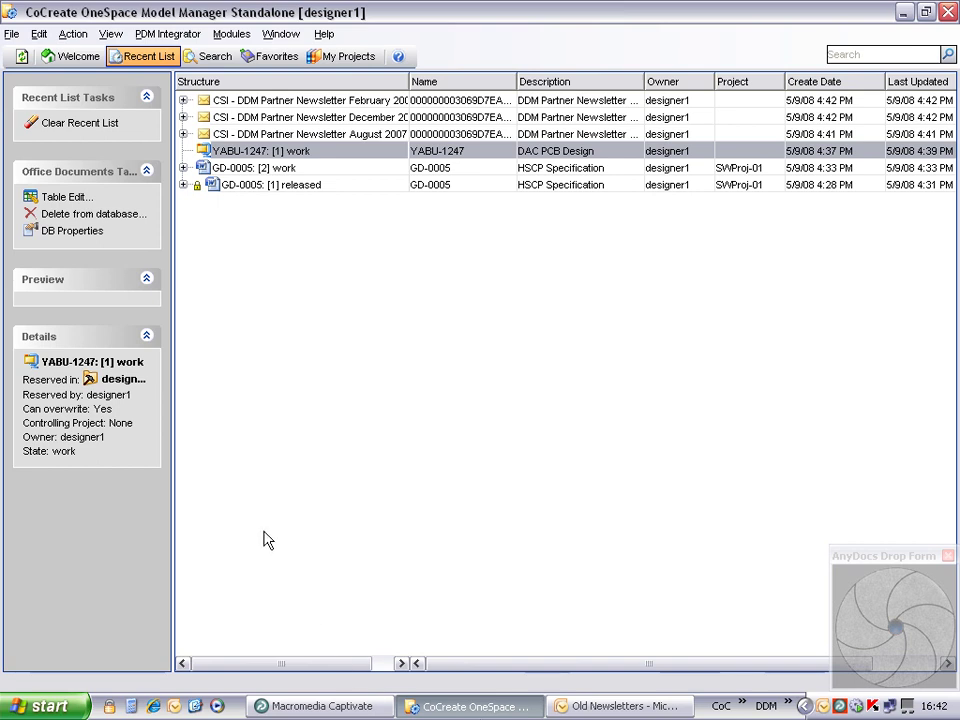
Step: Search email documents, then run the CSI Templates saved search and bring up CSI_FaxTemplate's actions
left_click(205, 57)
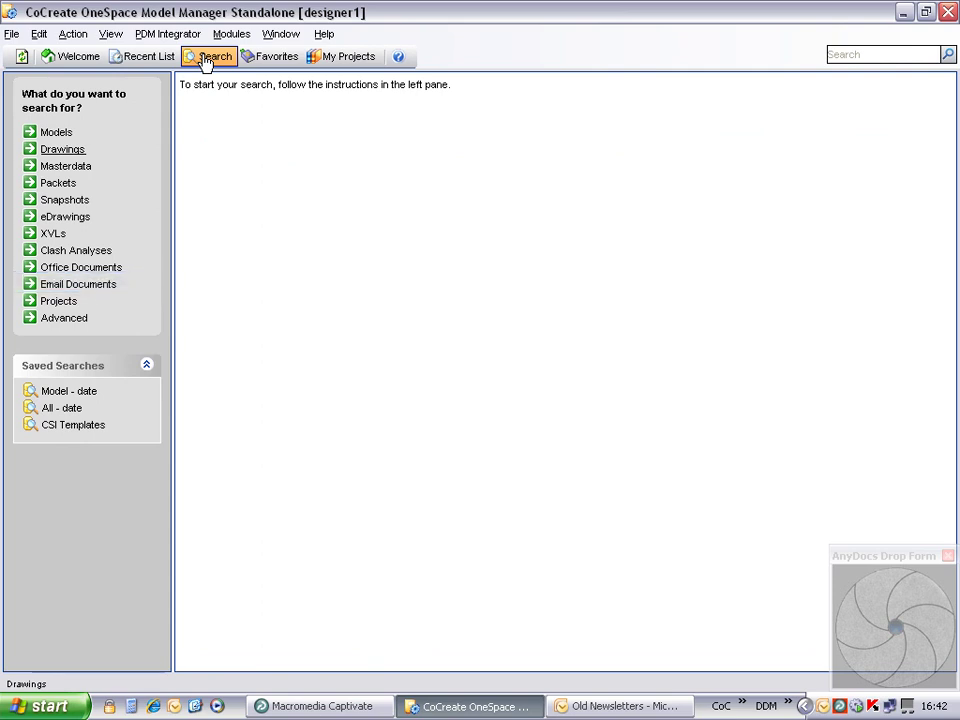
left_click(75, 288)
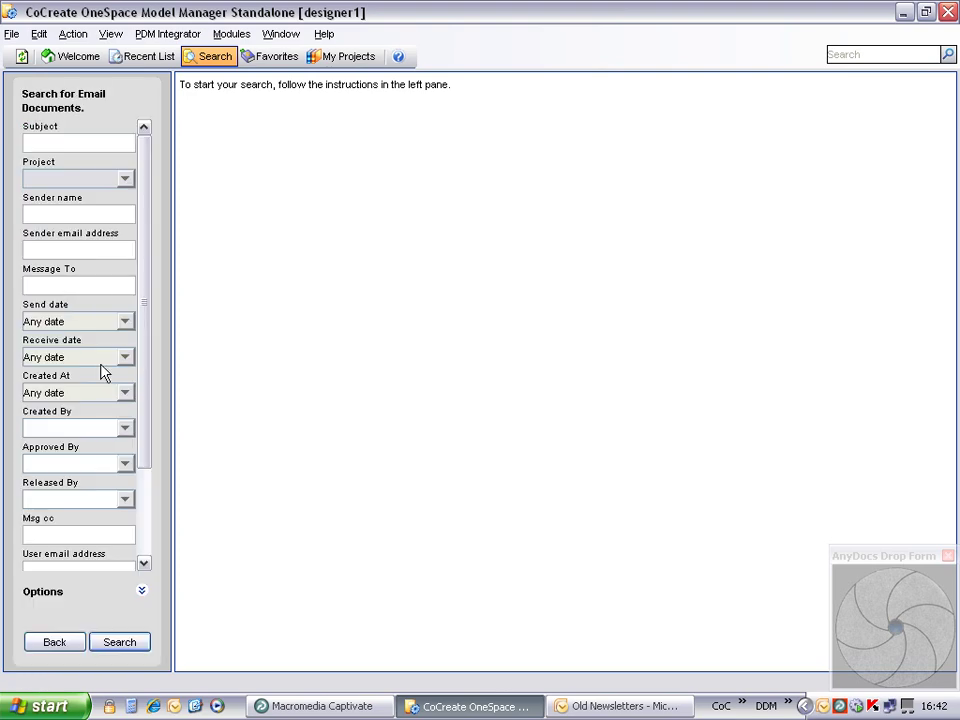
left_click(119, 643)
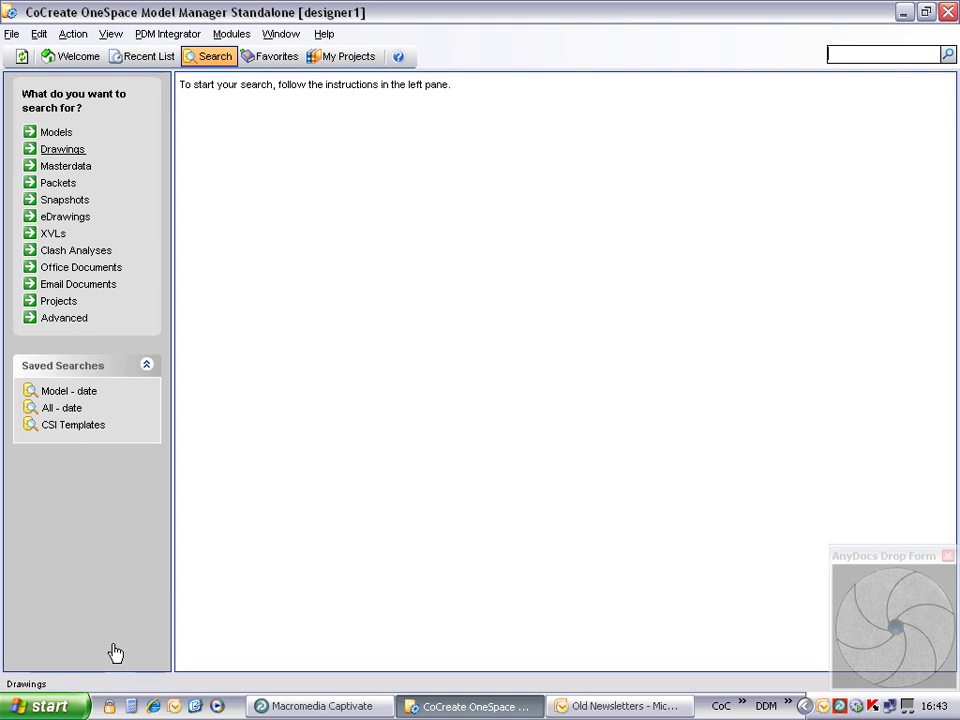
left_click(72, 424)
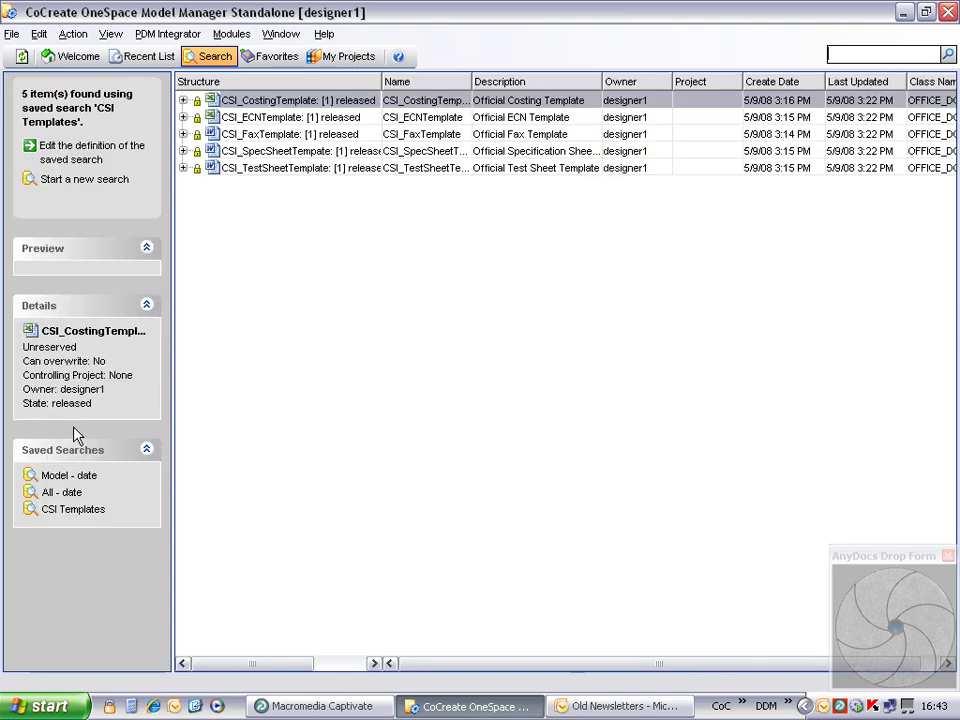
right_click(267, 136)
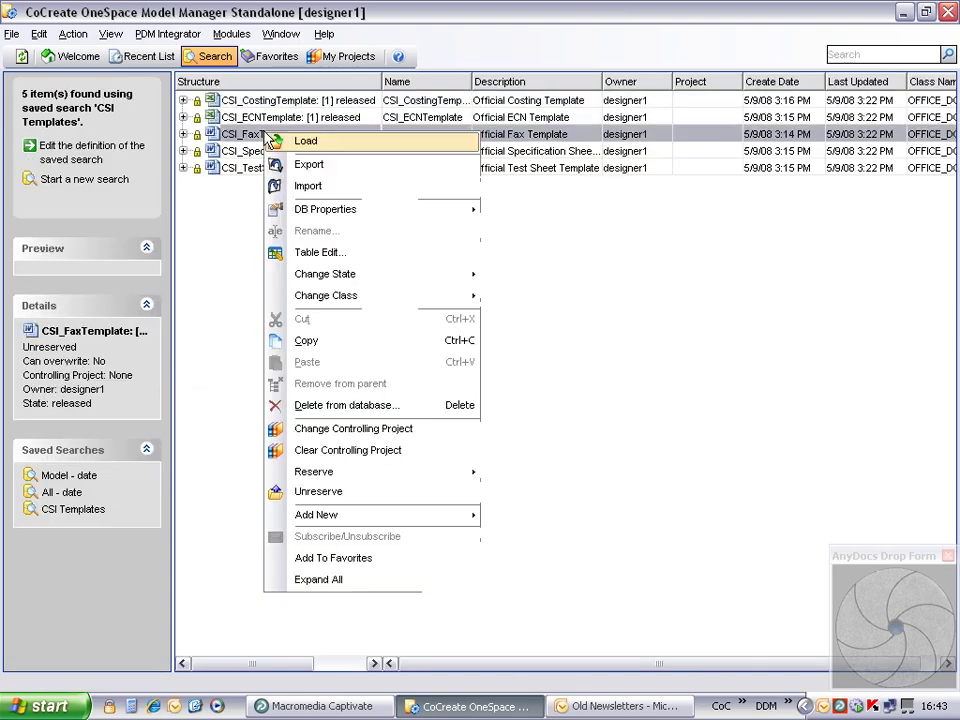
Step: Load CSI_FaxTemplate into Word, enter the recipient's name in TO and the sender's in FROM, and save
left_click(280, 141)
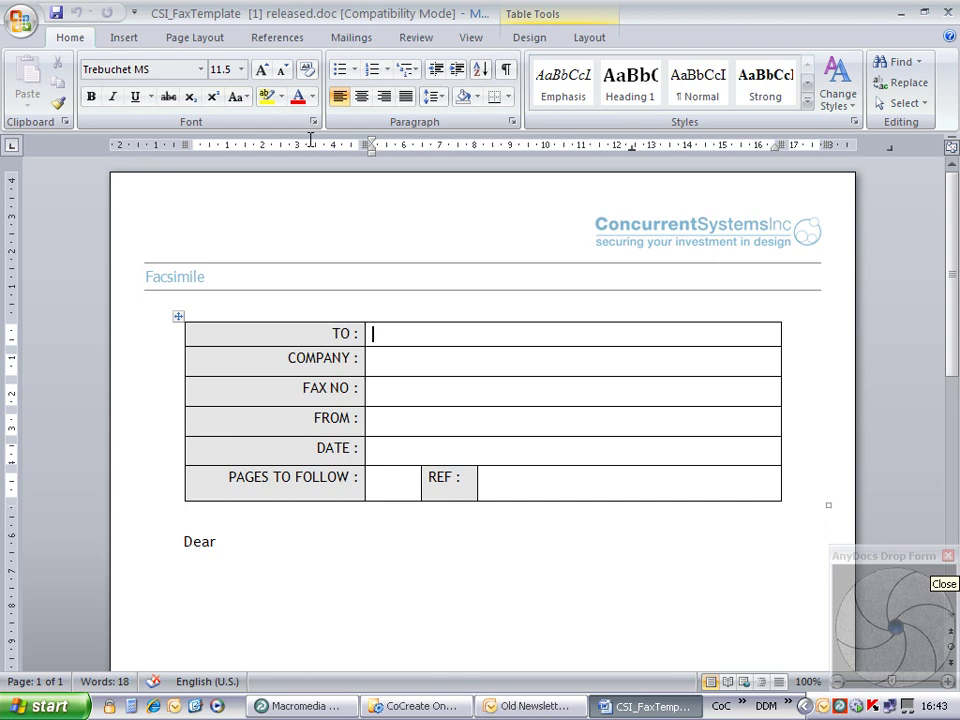
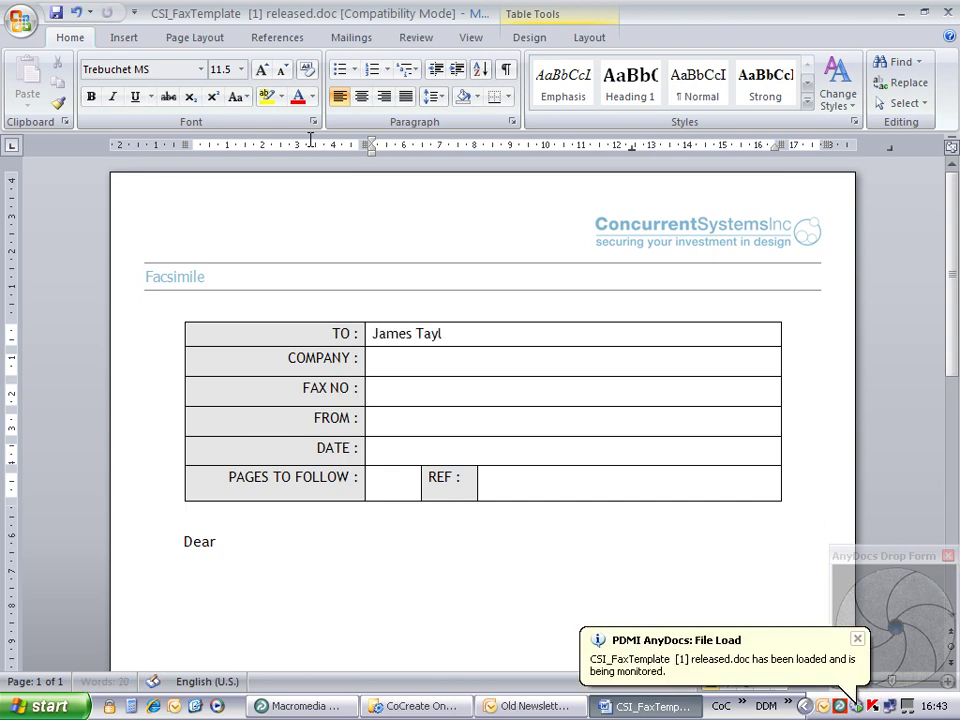
left_click(389, 420)
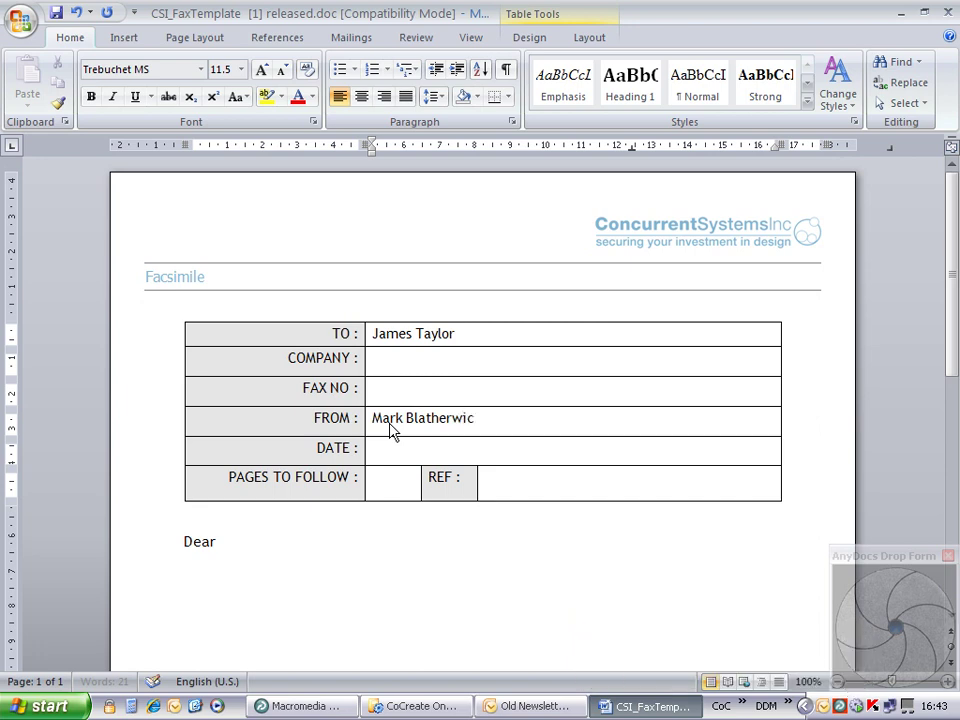
left_click(56, 15)
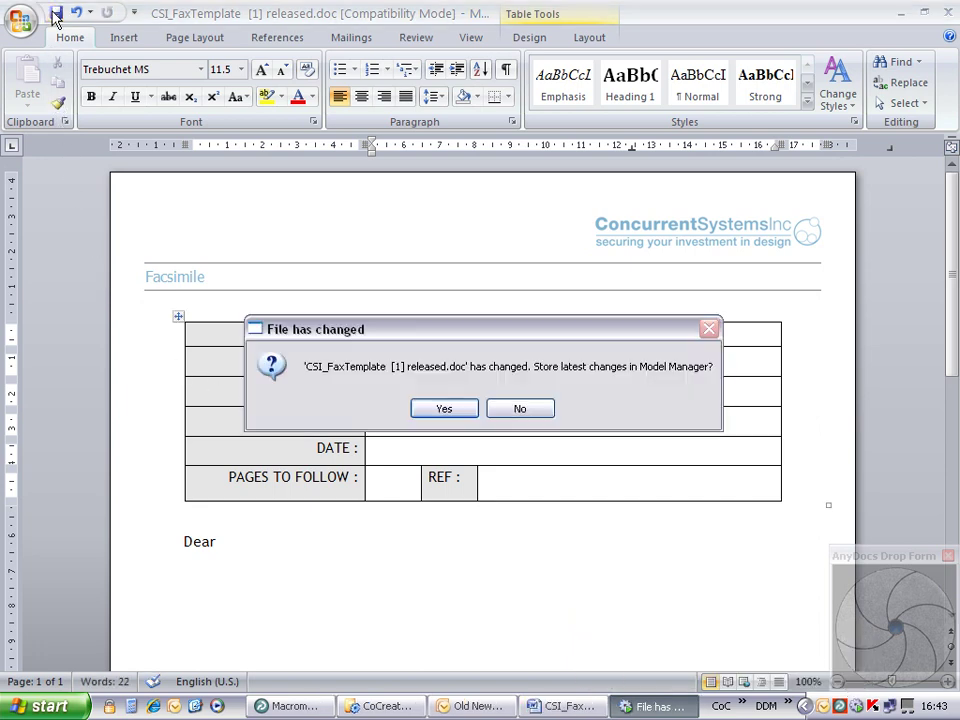
Step: Store the fax with Save As as new document GD-0006, with a description naming its recipient
left_click(443, 410)
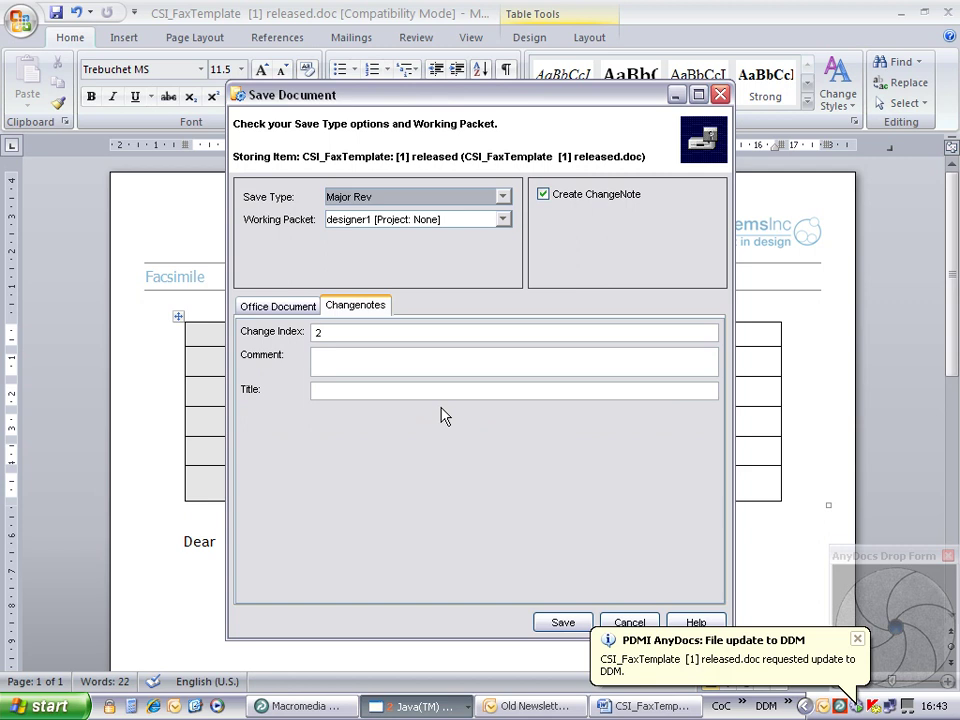
left_click(503, 197)
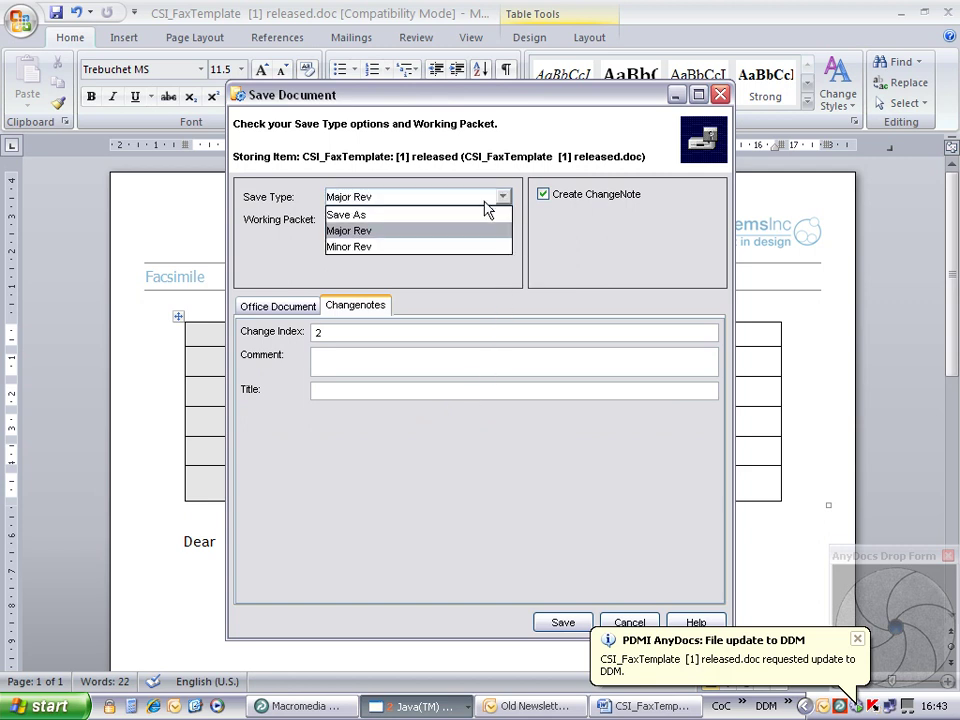
left_click(484, 215)
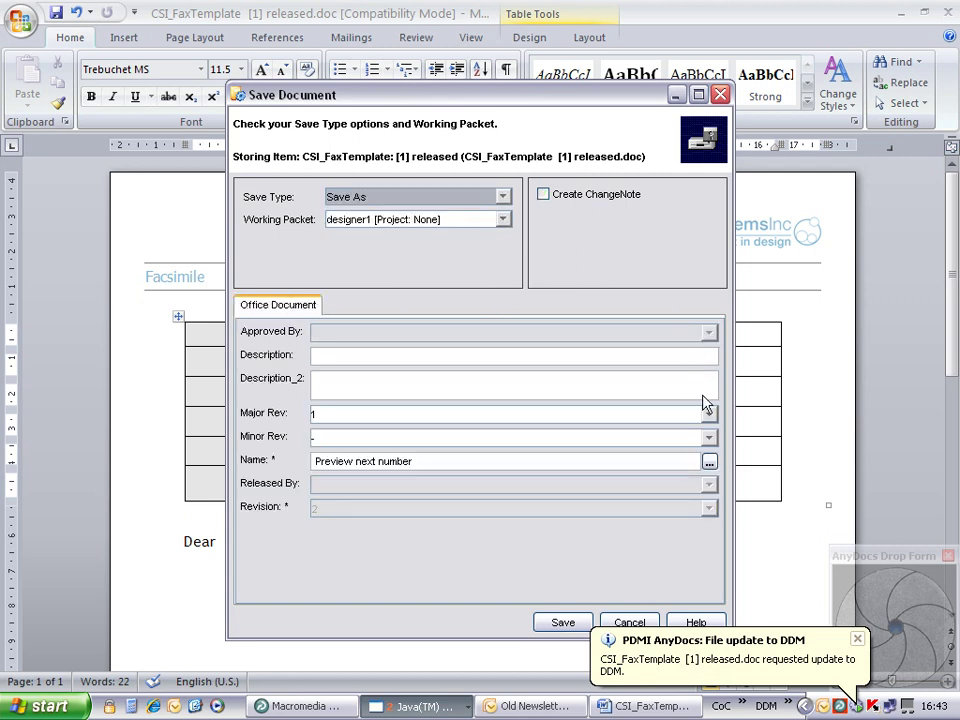
left_click(709, 461)
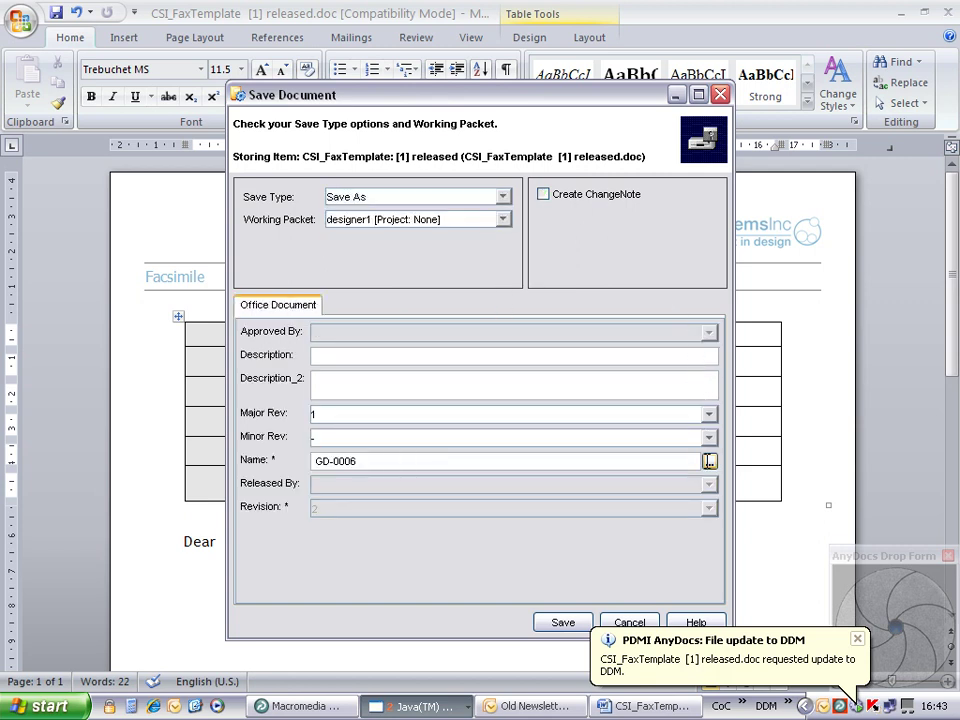
left_click(343, 356)
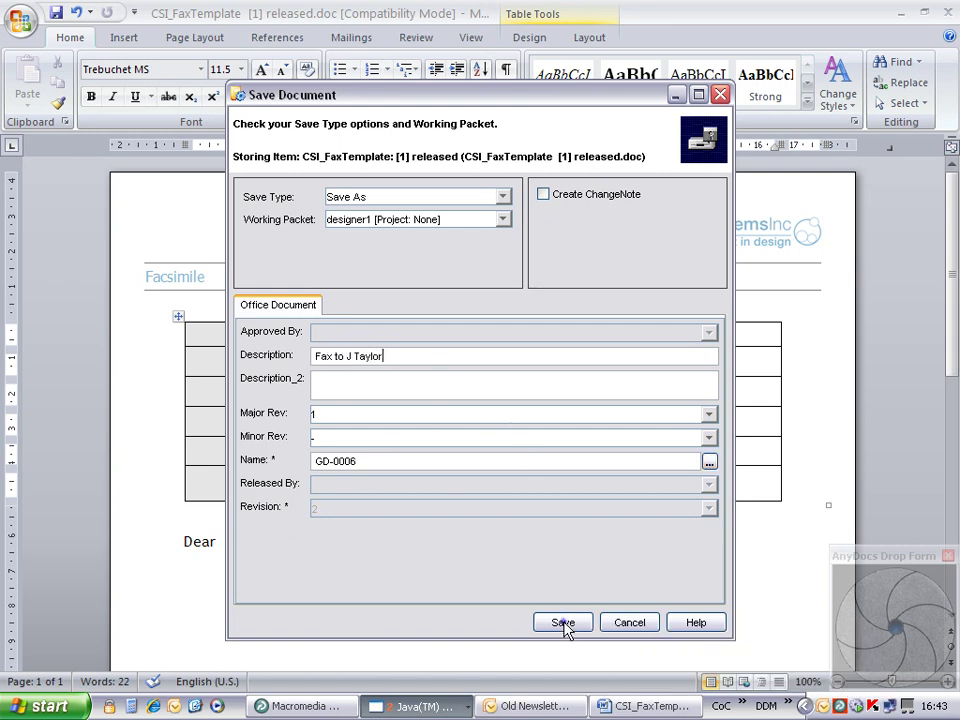
left_click(563, 623)
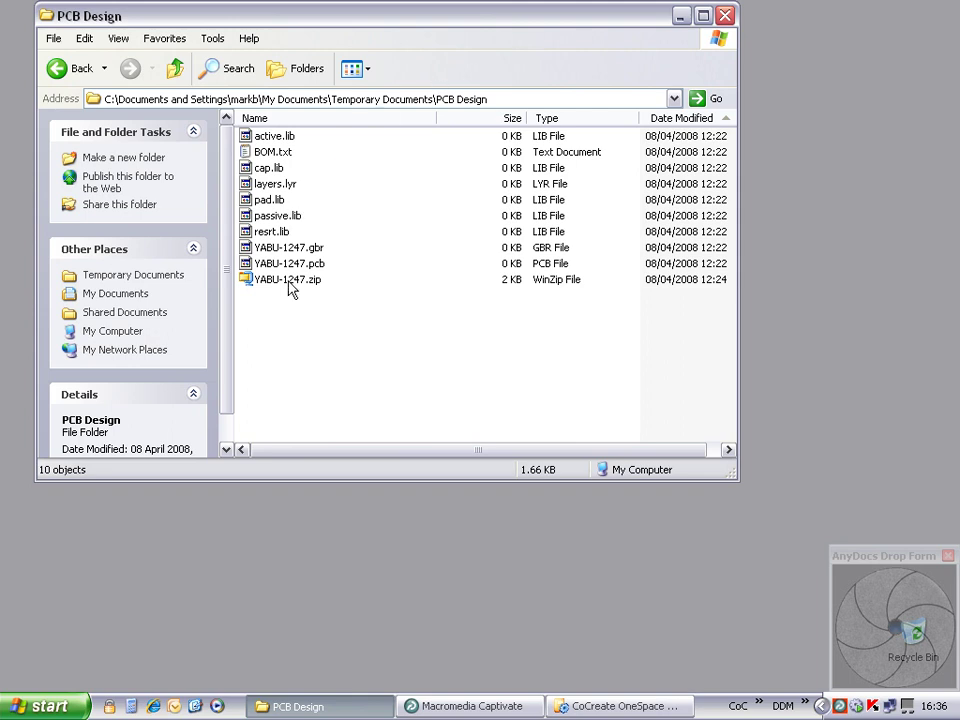
Step: Import YABU-1247.zip through the AnyDocs Drop Form with the description 'DAC PCB Design'
left_click_drag(287, 279, 888, 612)
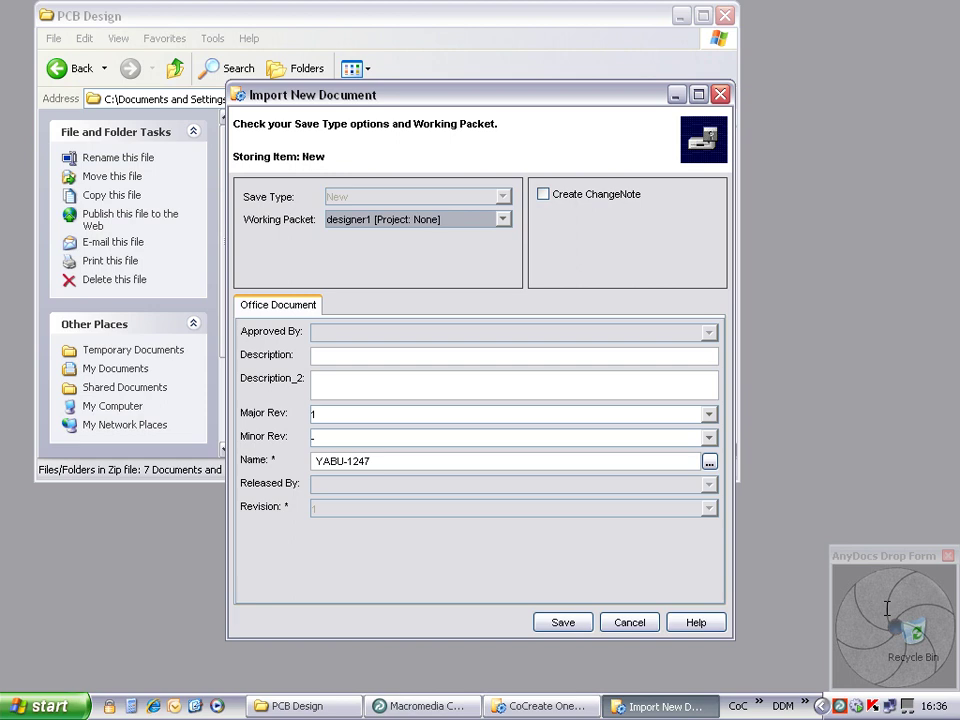
left_click(338, 356)
type("DAC")
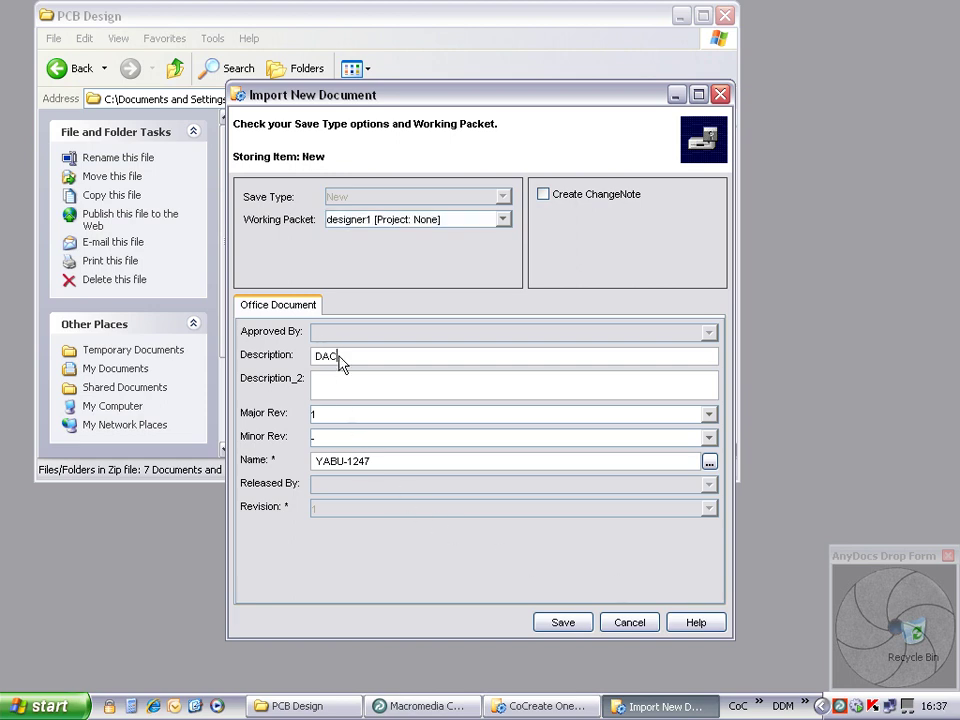
type(" PCB Design")
Step: Save the imported YABU-1247, then bring up its actions from the Recent List
left_click(564, 623)
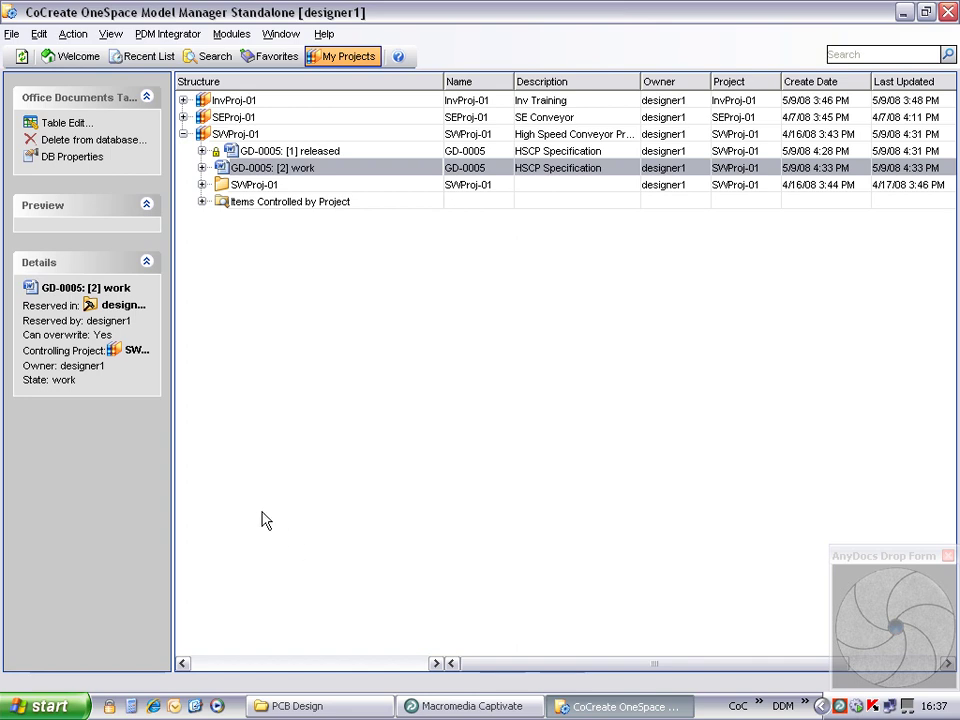
left_click(126, 60)
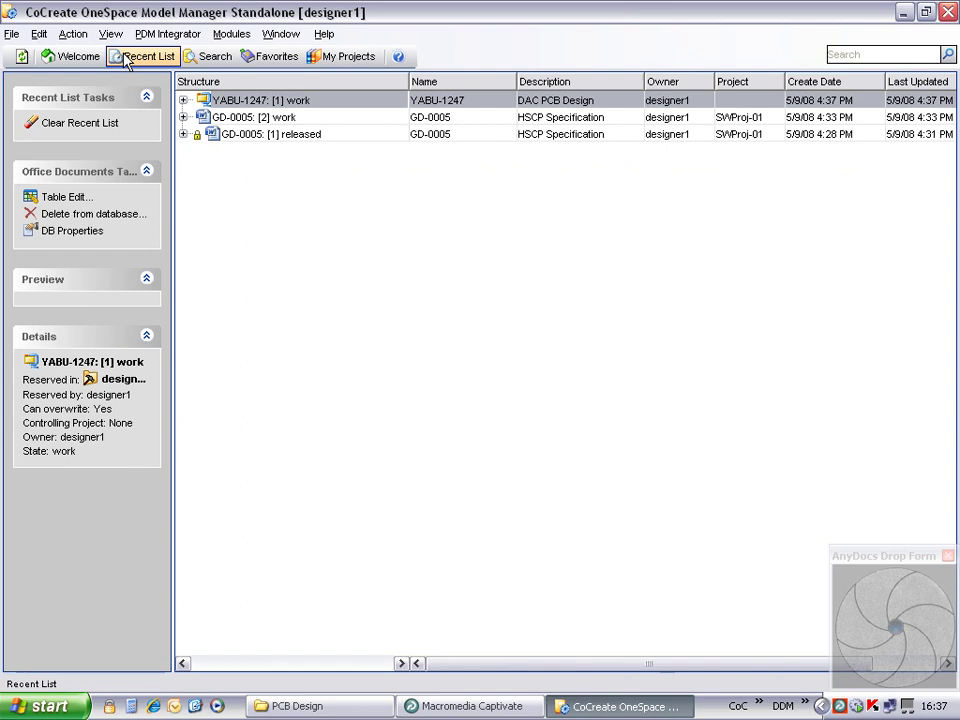
right_click(245, 104)
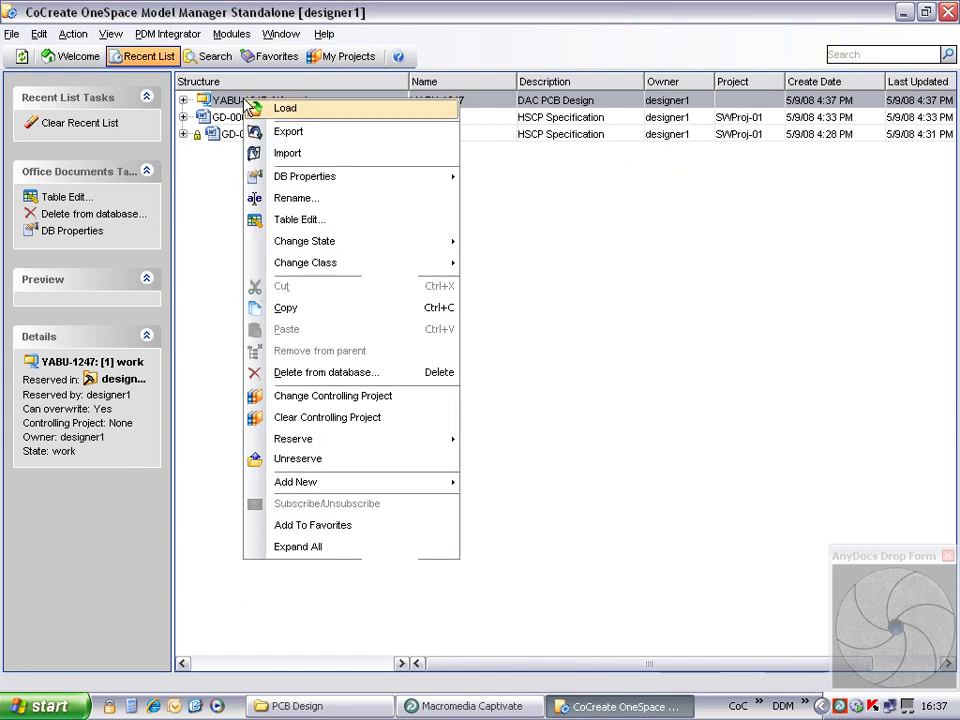
Step: Load YABU-1247 into WinZip and add BOM.txt from the PCB Design folder to the archive
left_click(293, 110)
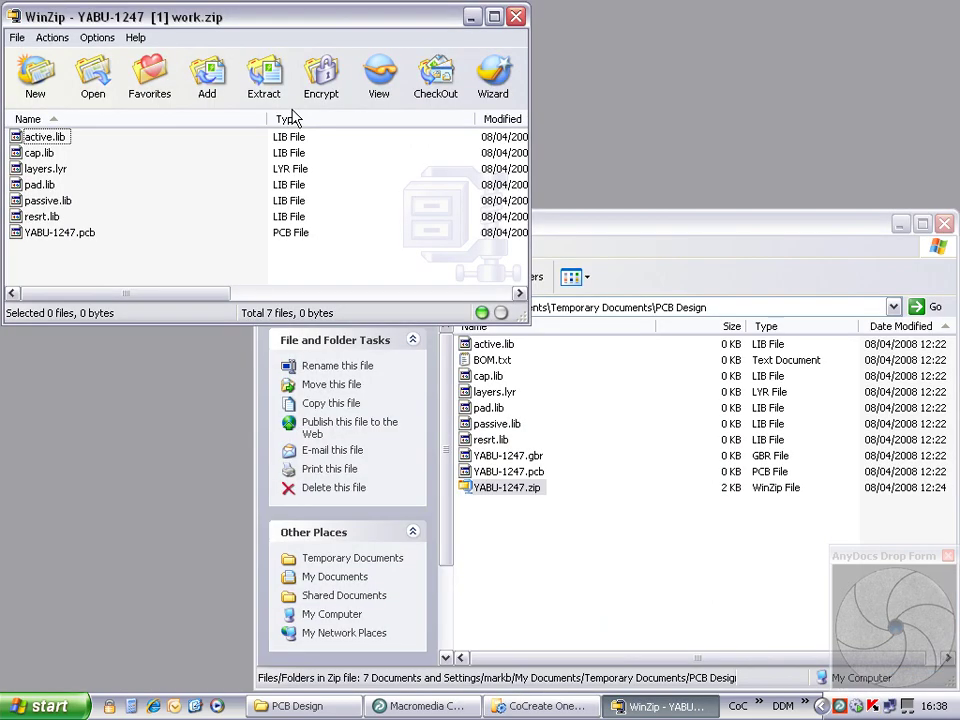
left_click(606, 227)
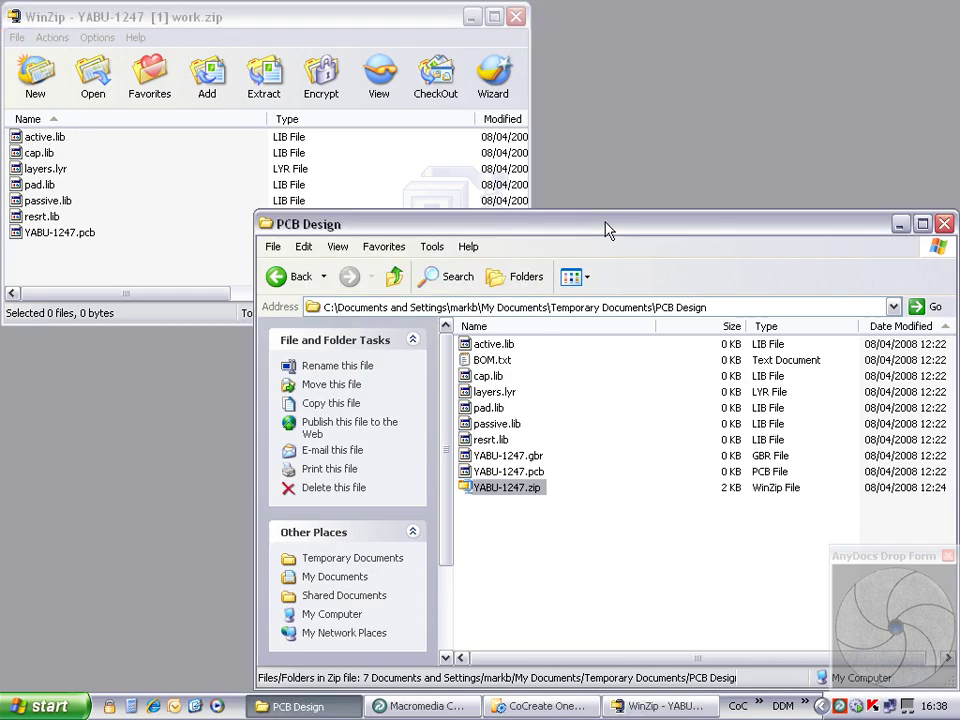
left_click_drag(492, 360, 161, 211)
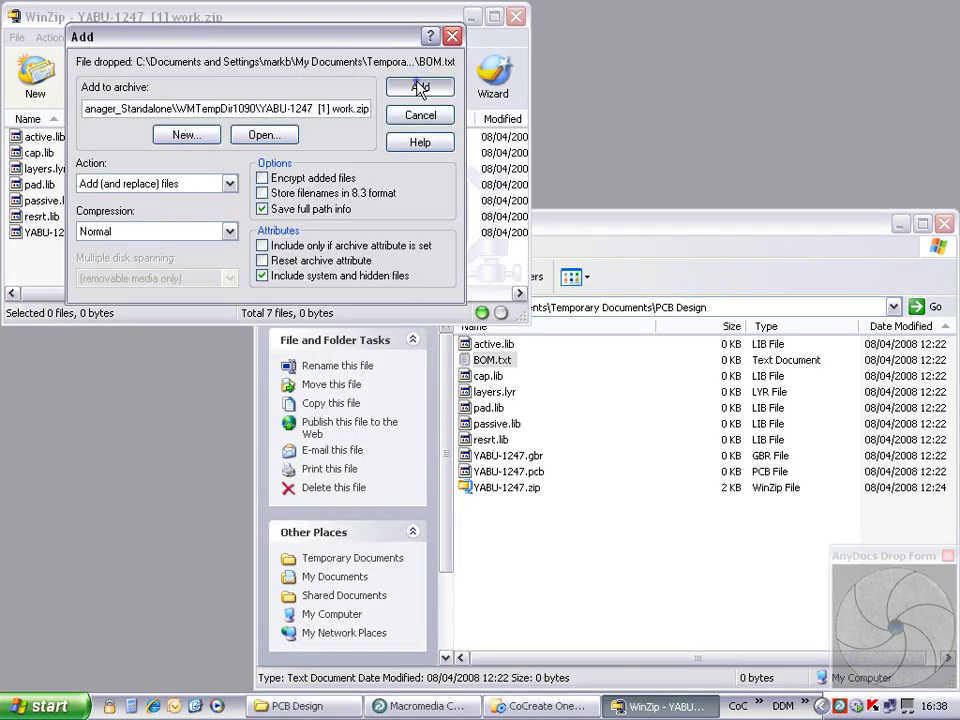
left_click(450, 85)
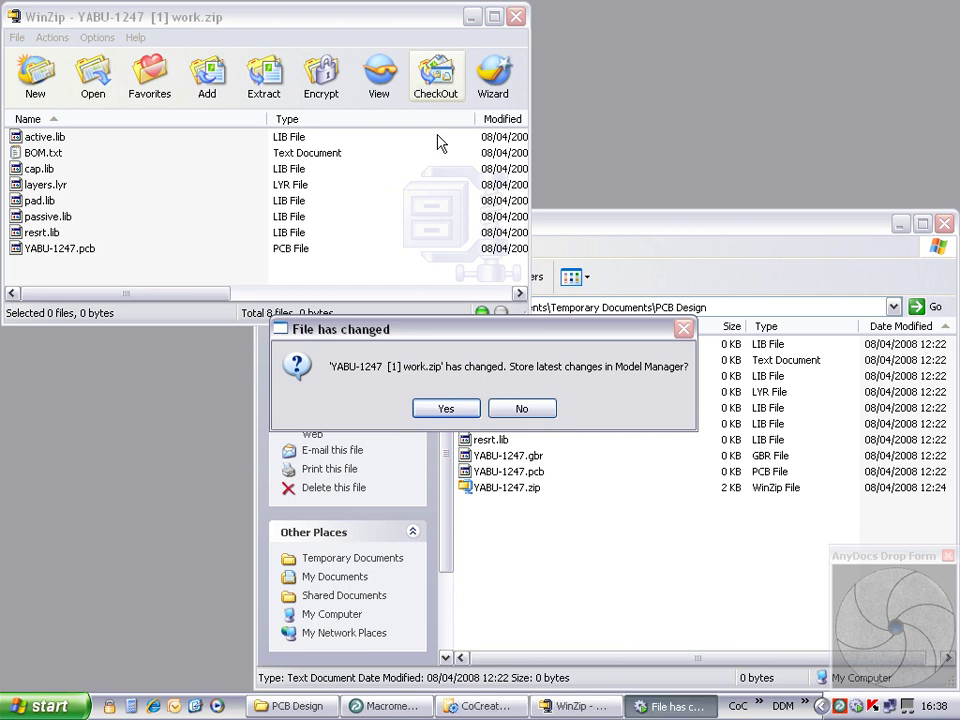
Step: Confirm storing the changes and overwrite YABU-1247's stored work version
left_click(446, 408)
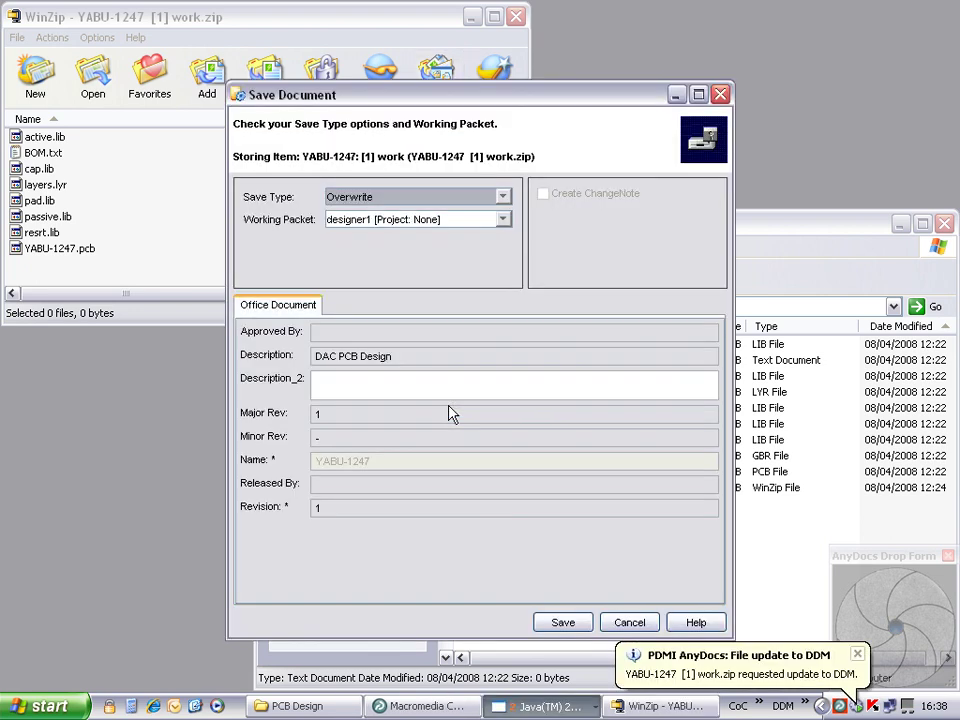
left_click(562, 622)
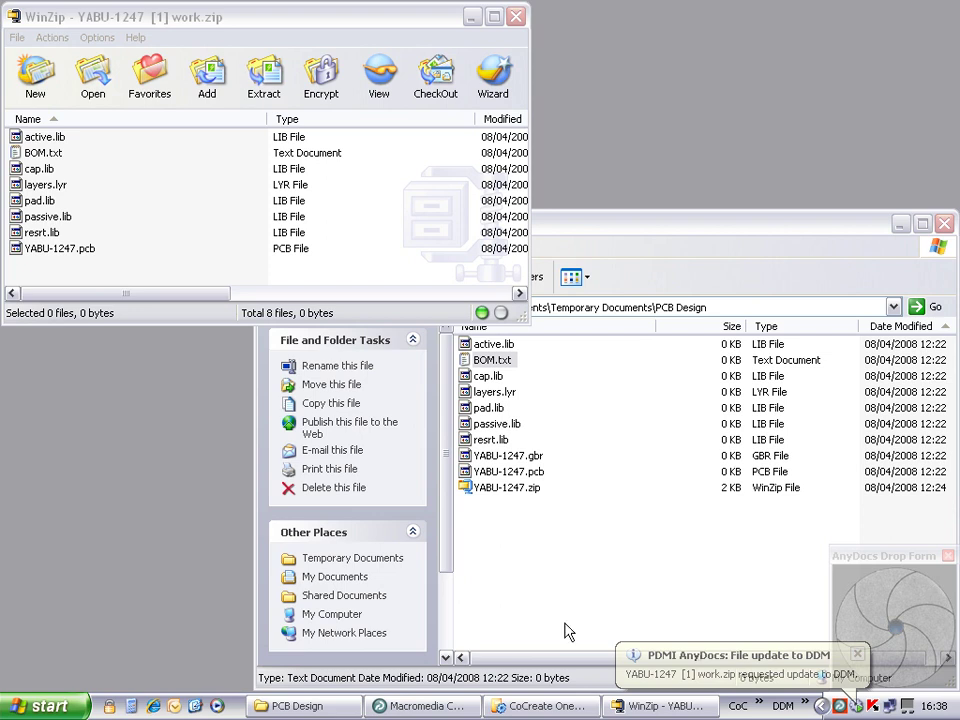
Step: Open the AnyDocs monitor and stop monitoring the YABU-1247 archive
double_click(856, 707)
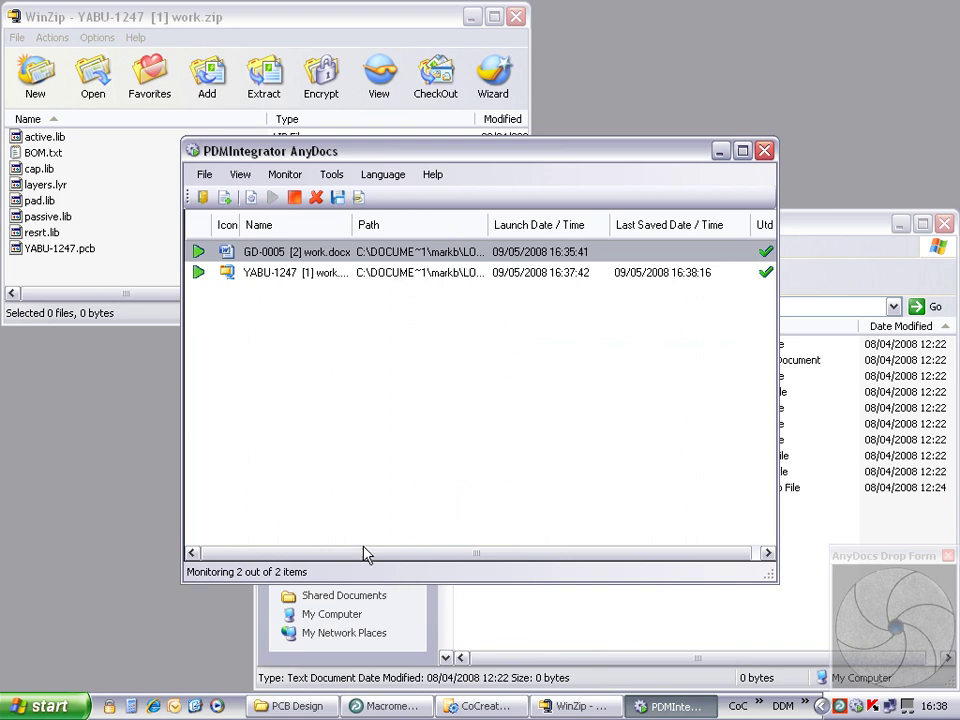
right_click(278, 277)
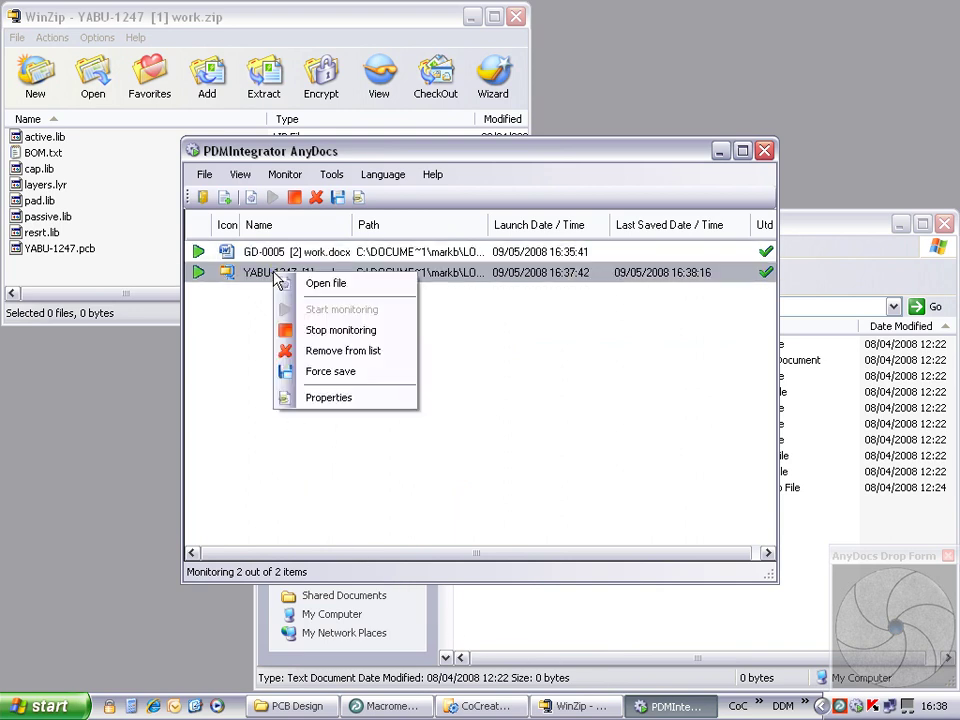
left_click(336, 331)
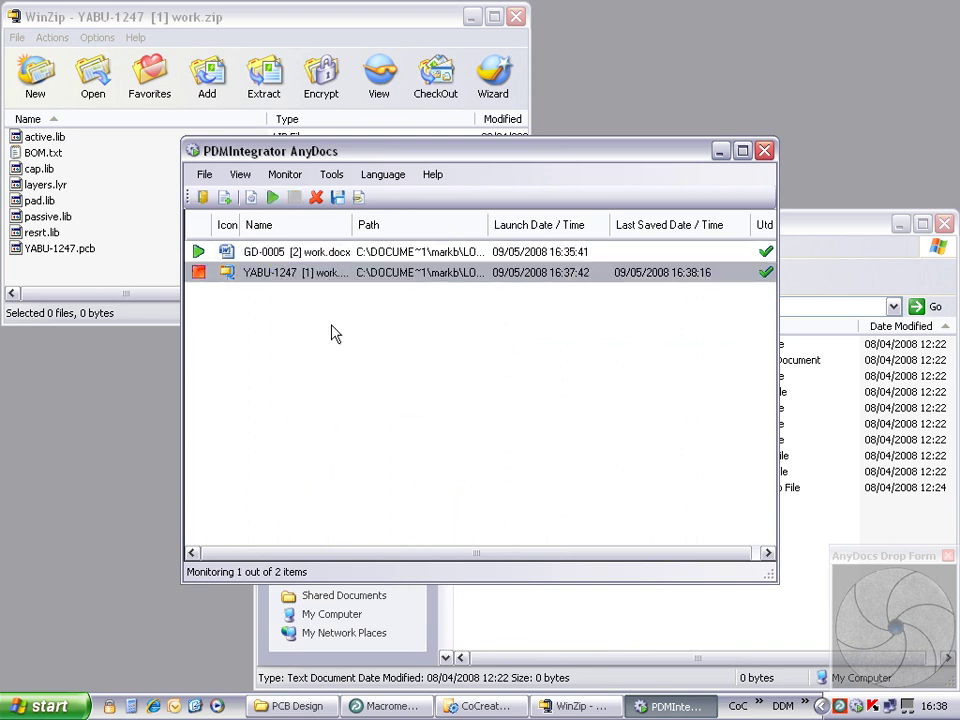
Step: Minimize the monitor and add YABU-1247.gbr to the work.zip archive in WinZip
left_click(719, 152)
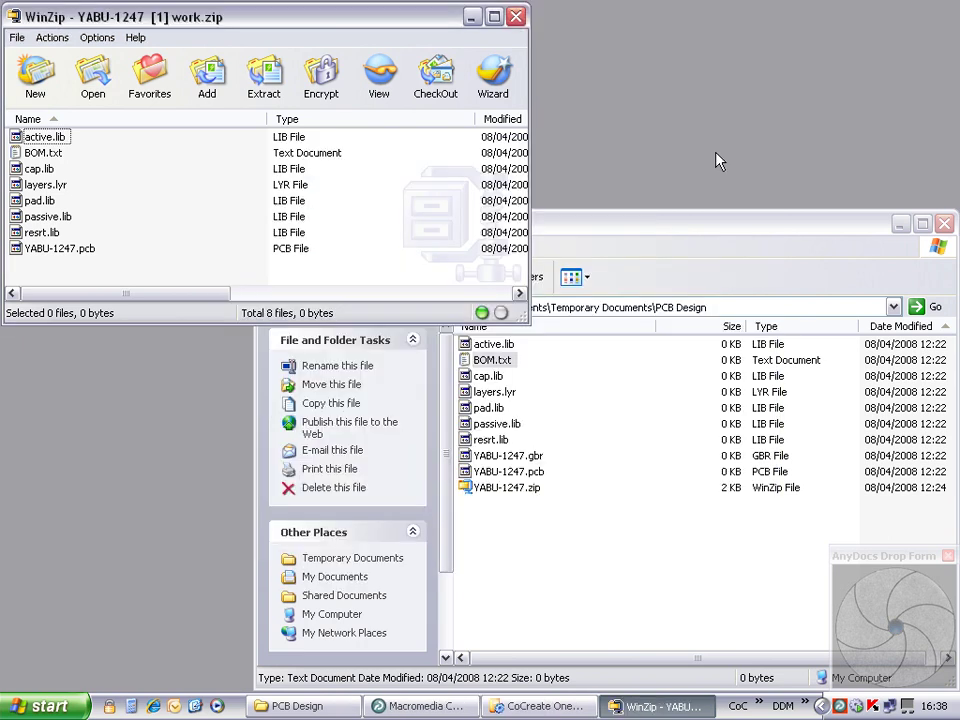
left_click_drag(468, 456, 225, 215)
left_click(482, 86)
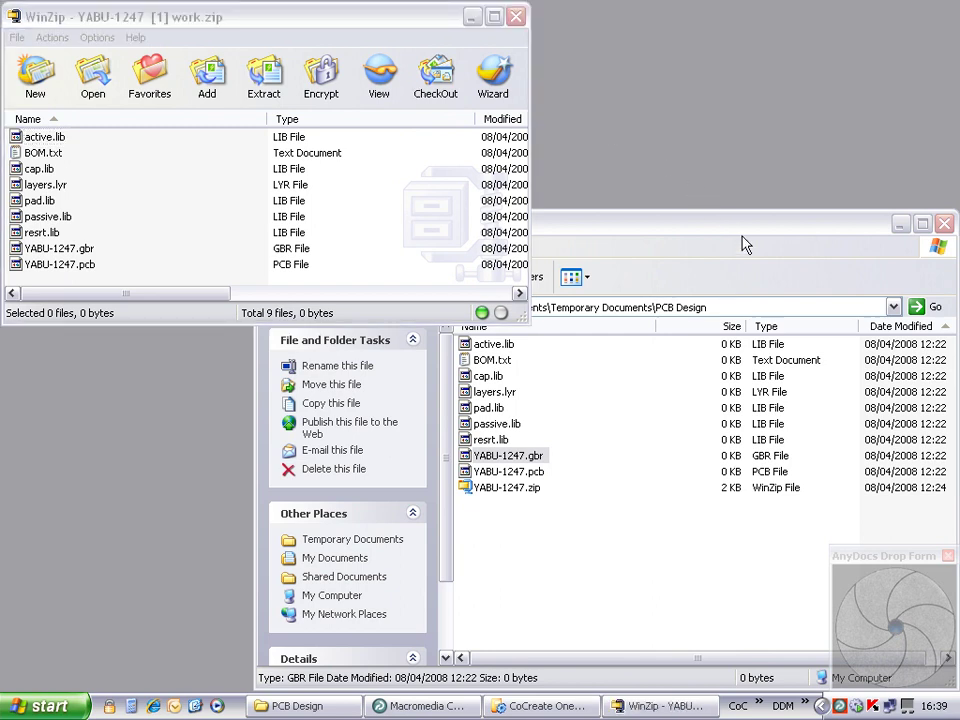
Step: Reopen the AnyDocs monitor and force a save of the changed YABU-1247 archive
double_click(856, 707)
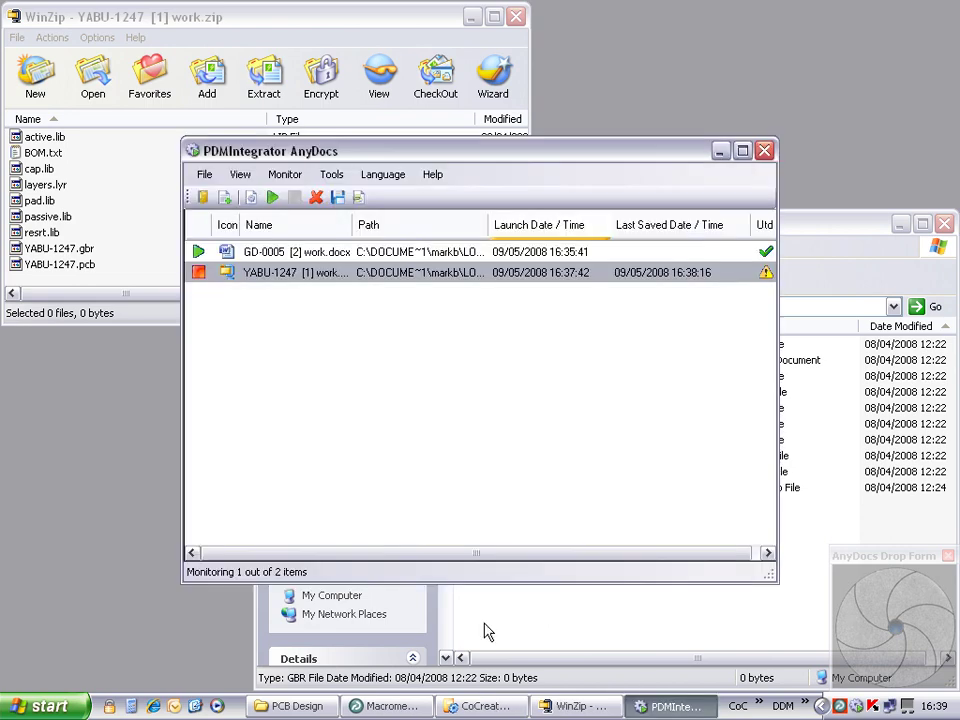
right_click(313, 278)
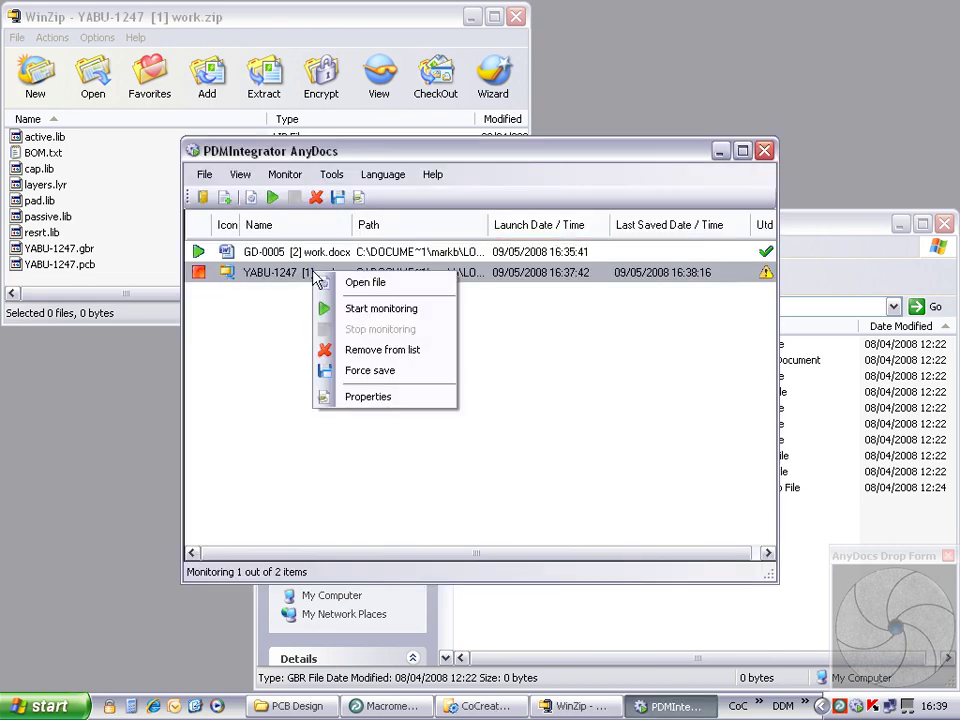
left_click(375, 370)
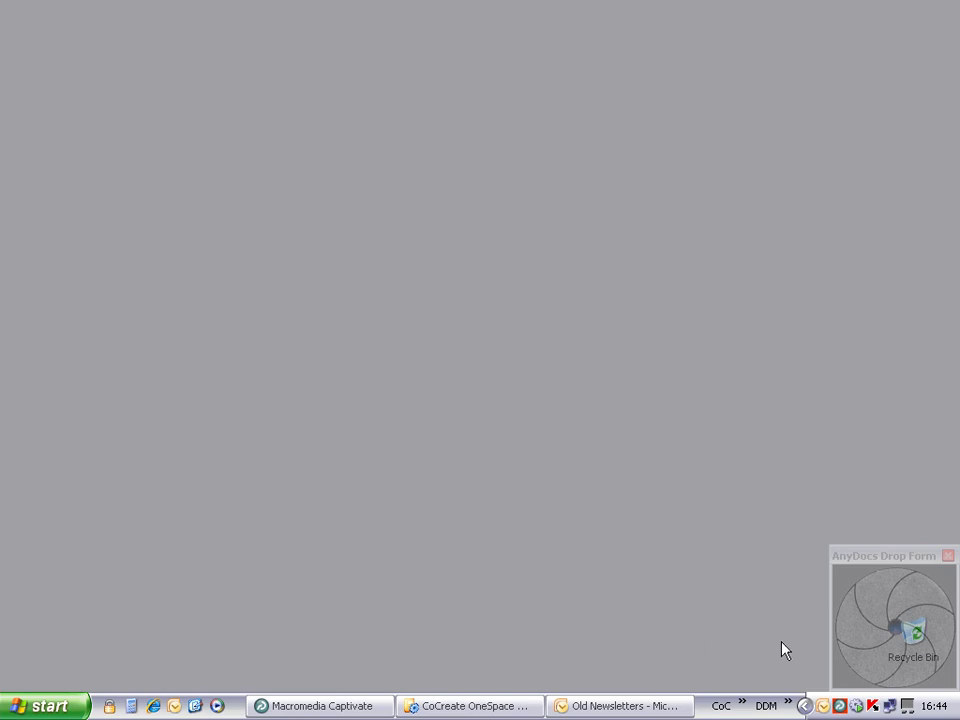
Step: Reopen AnyDocs, open its Options, and accept storing and replacing the changed GD-0005 document
double_click(856, 706)
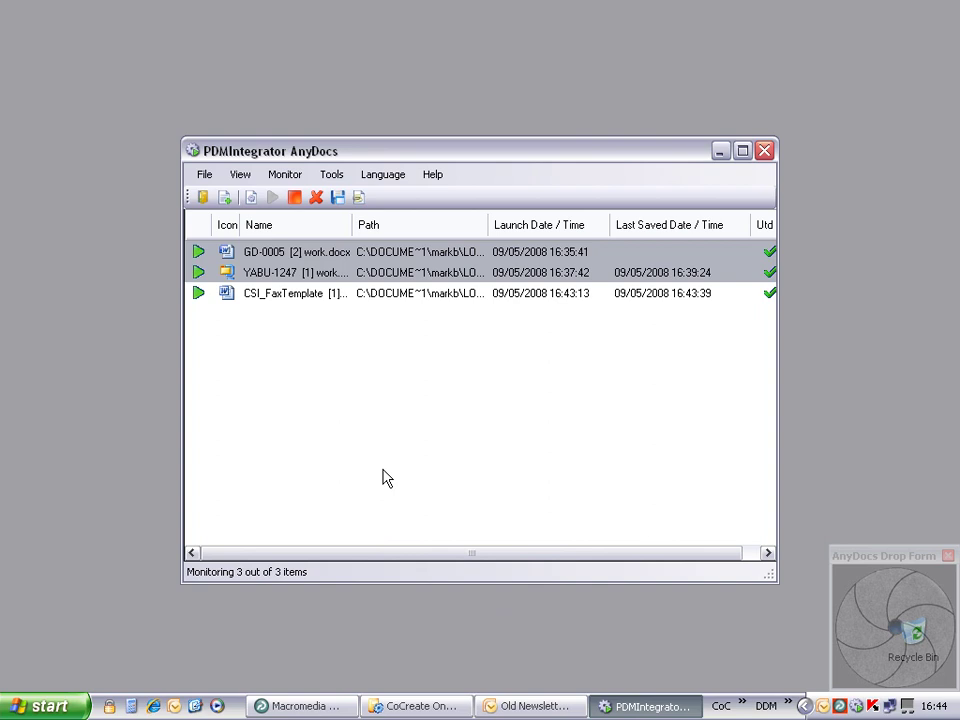
left_click(329, 175)
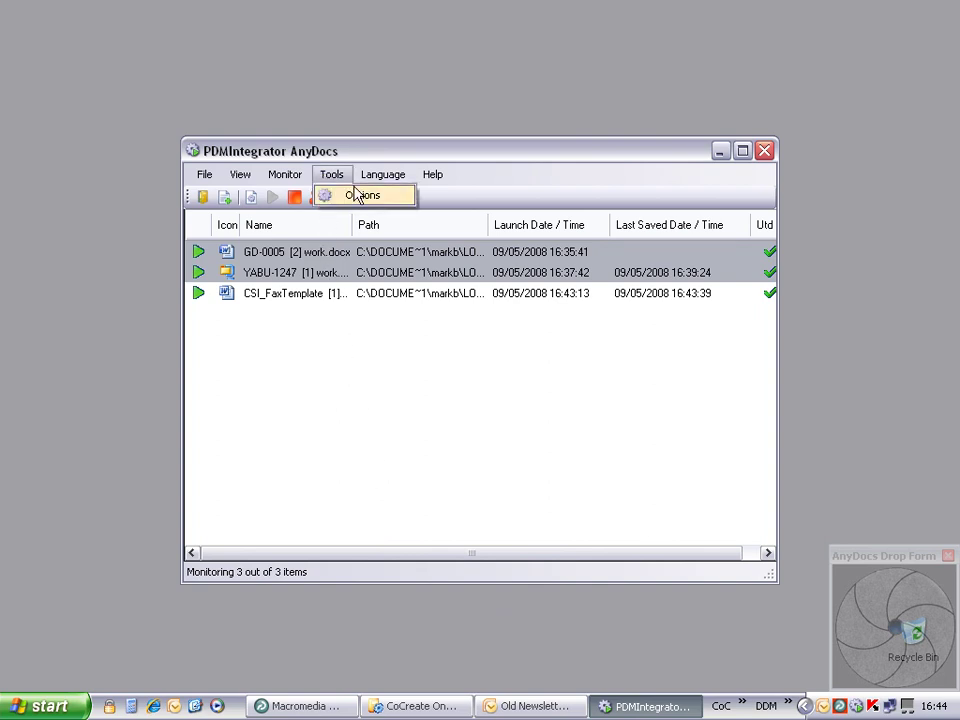
left_click(355, 194)
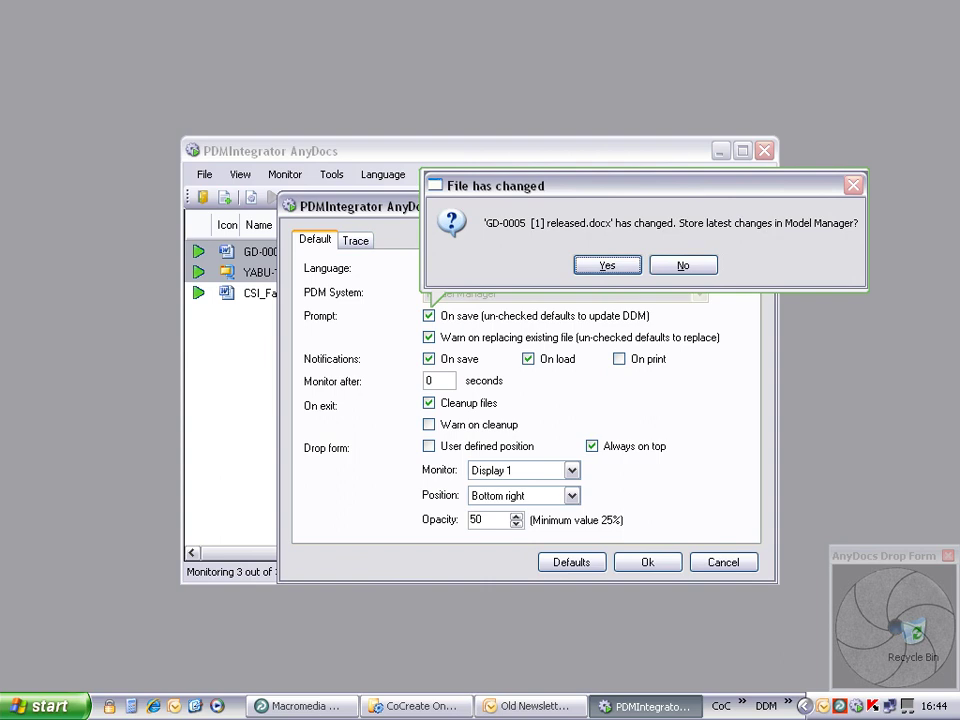
key("Return")
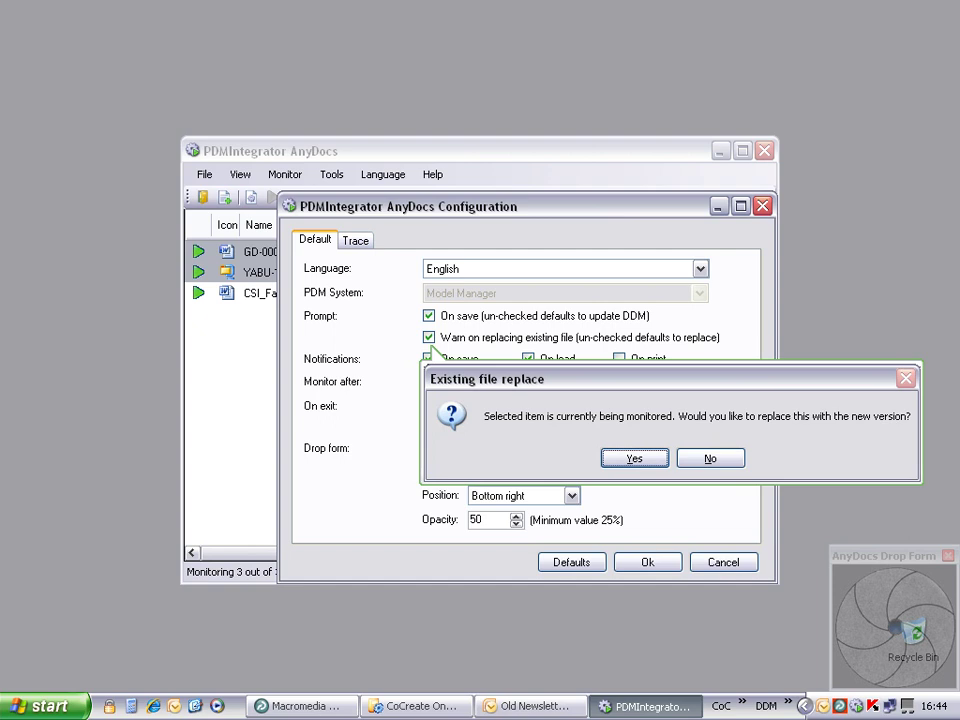
key("Return")
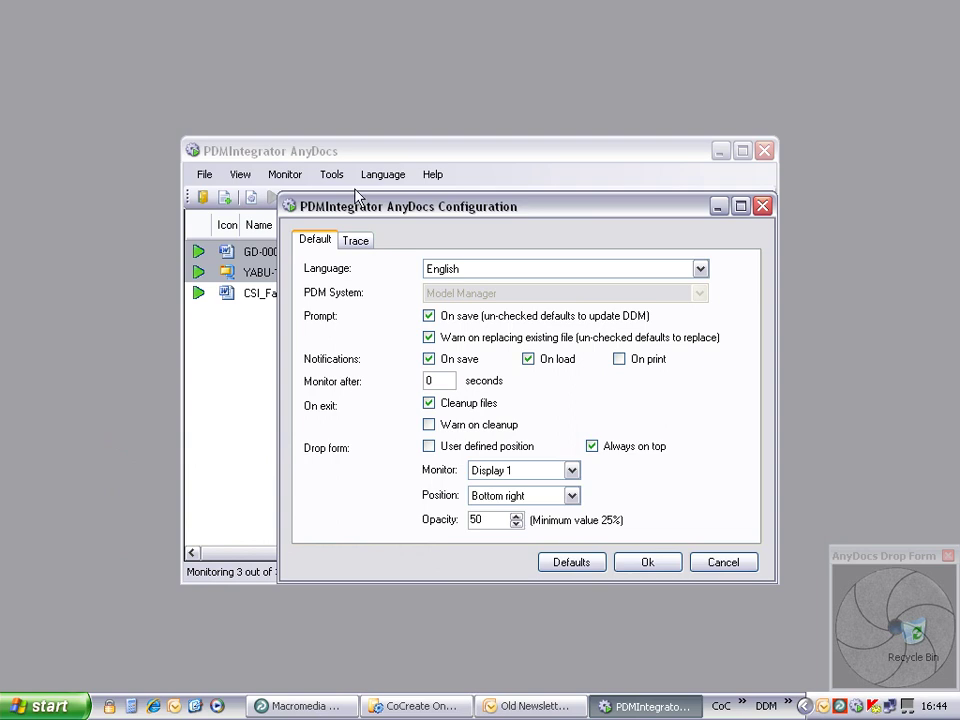
Step: Enable trace mode in the AnyDocs configuration and apply it
left_click(357, 245)
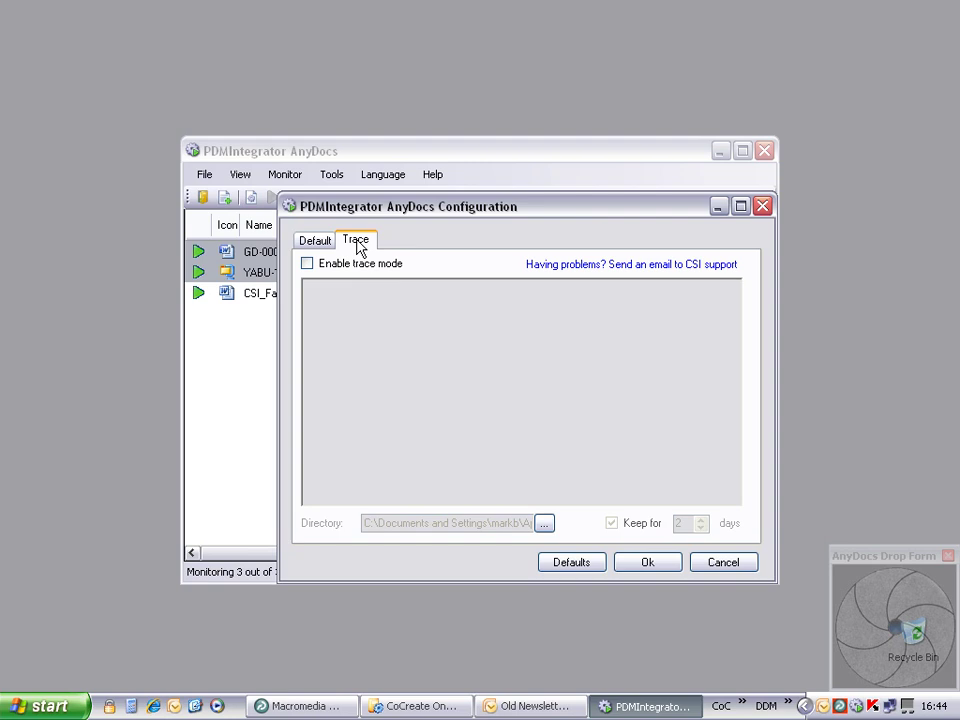
left_click(307, 263)
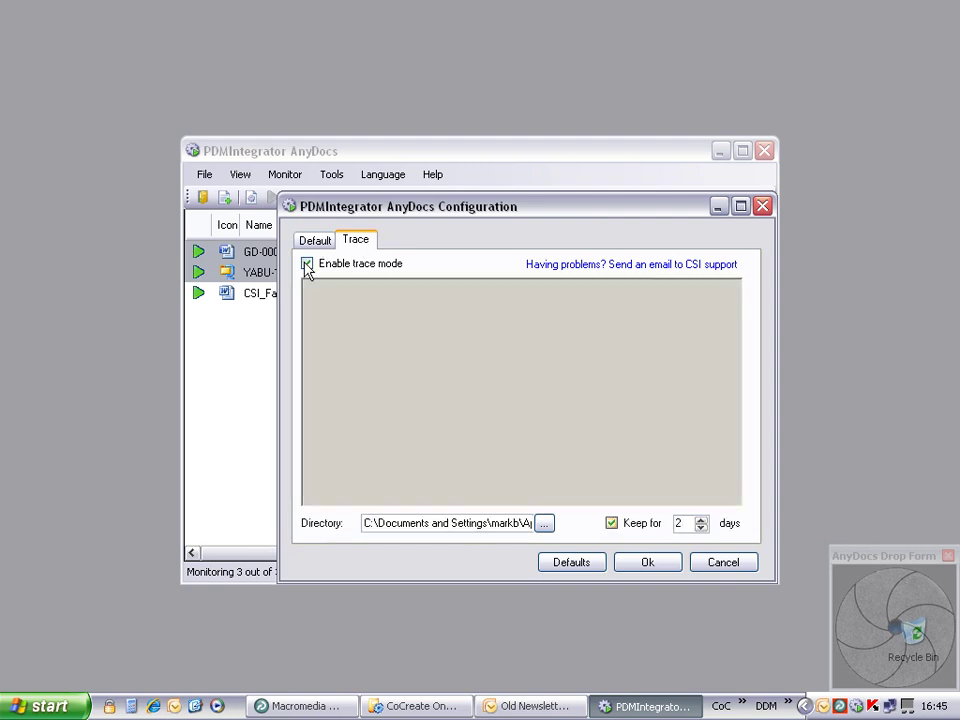
left_click(650, 565)
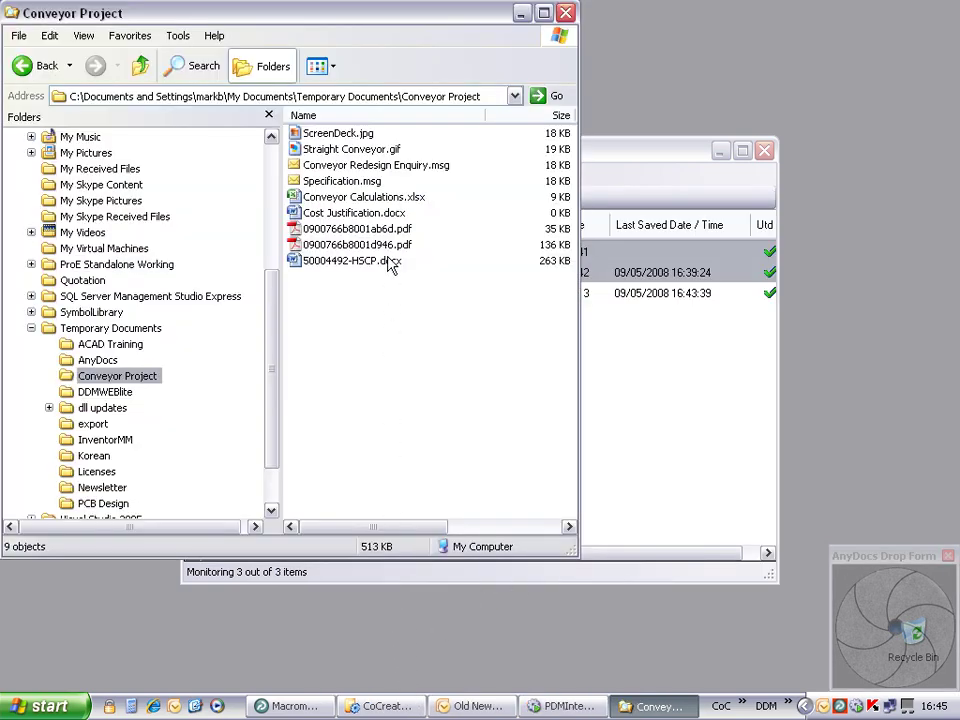
Step: Import 0900766b8001ab6d.pdf as new document GD-0007 with description 'lubricant data sheet'
left_click_drag(365, 229, 671, 407)
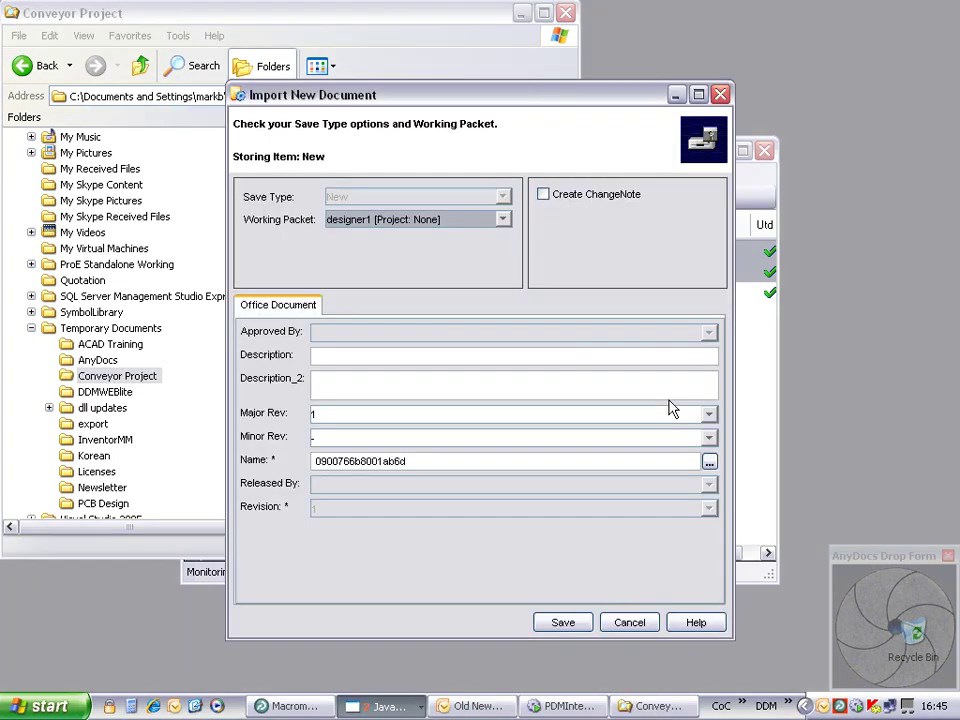
left_click(709, 461)
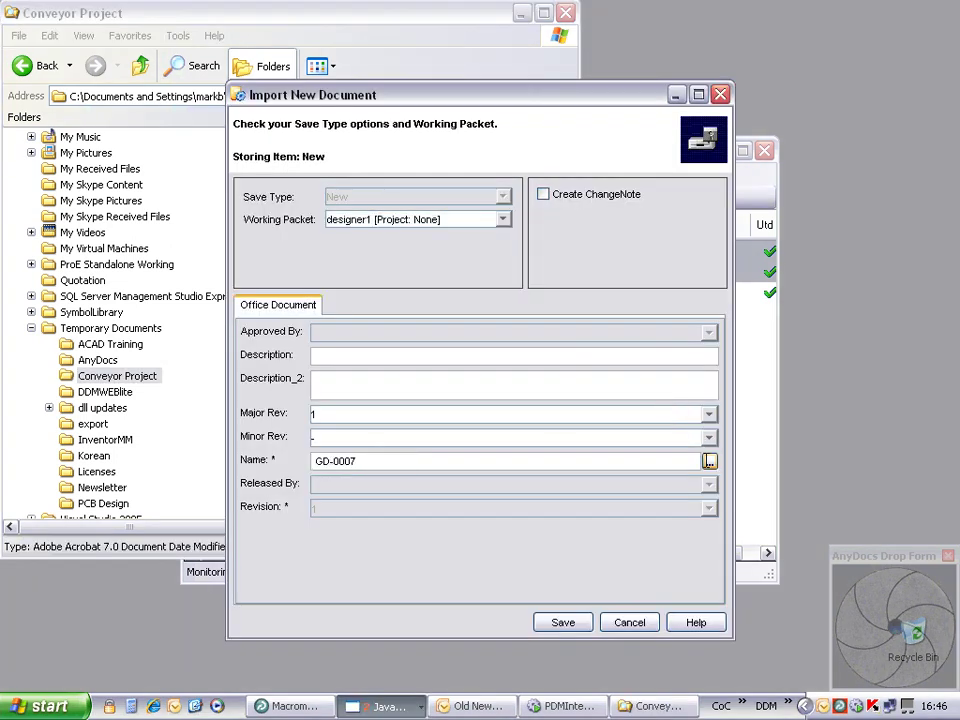
left_click(337, 356)
type("lubricant data sheet")
left_click(566, 625)
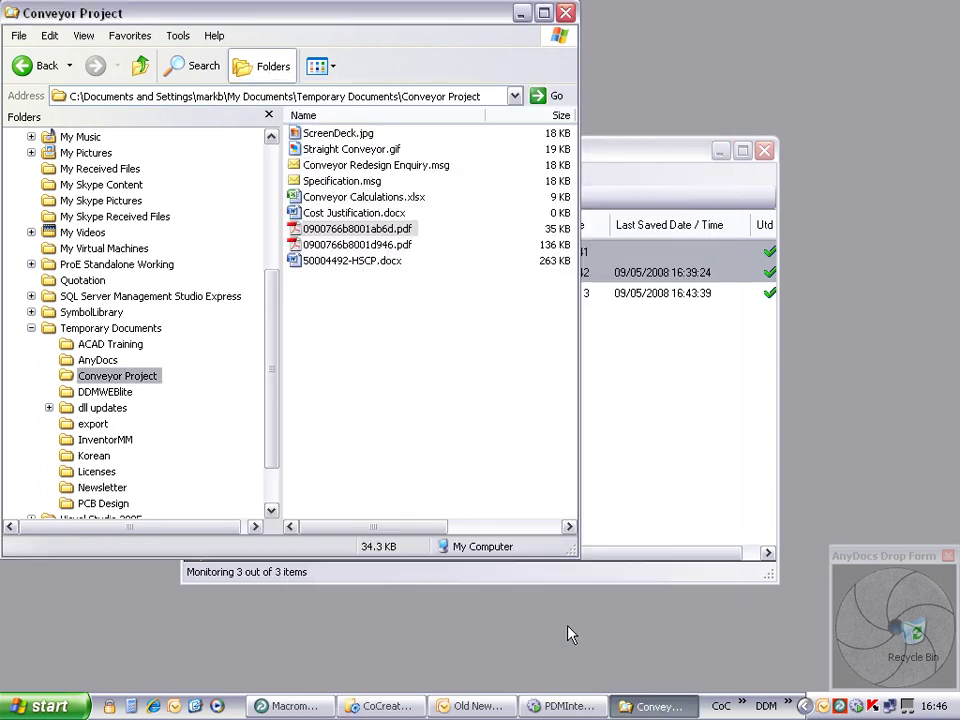
Step: Minimize the Conveyor Project folder and open the AnyDocs configuration showing the trace log
left_click(522, 14)
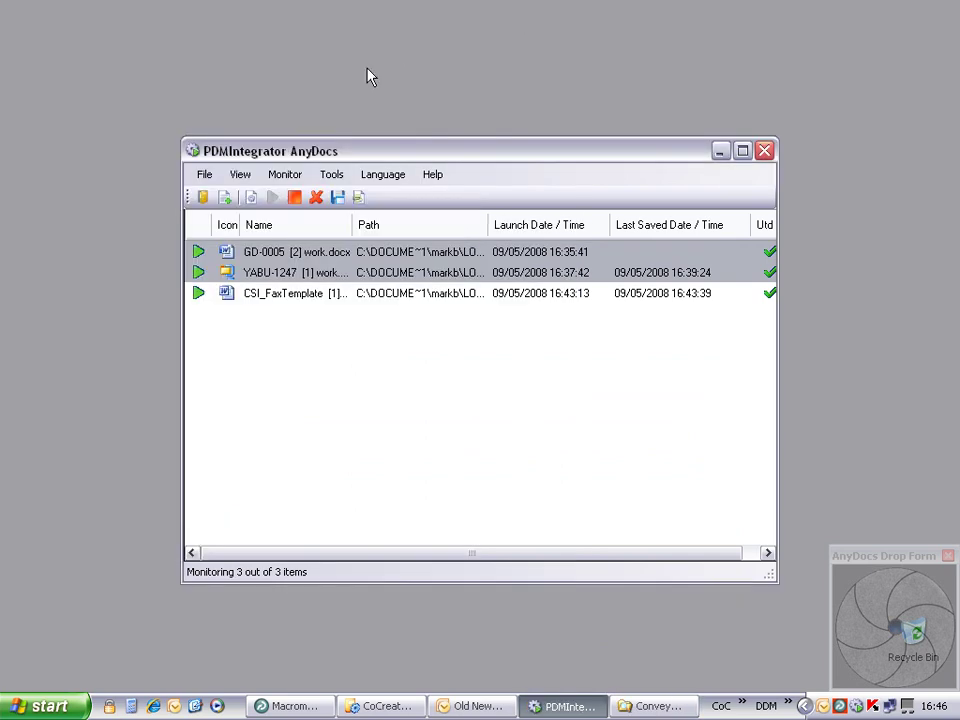
left_click(332, 175)
left_click(355, 199)
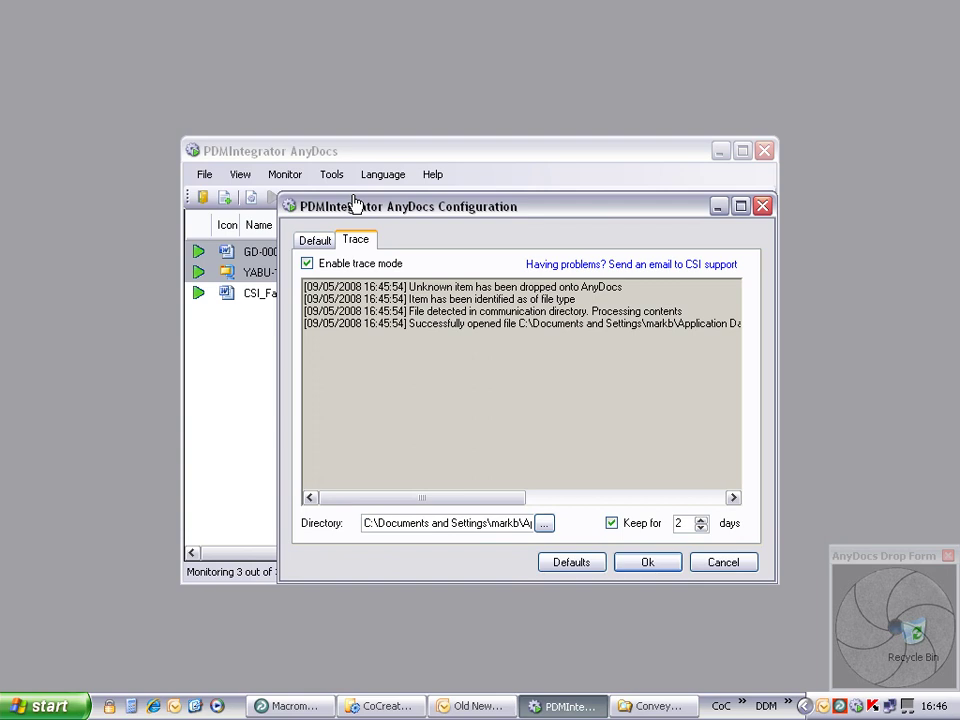
Step: Email CSI support reporting 'Import failed on pdf doc', adding a contact e-mail address
left_click(658, 265)
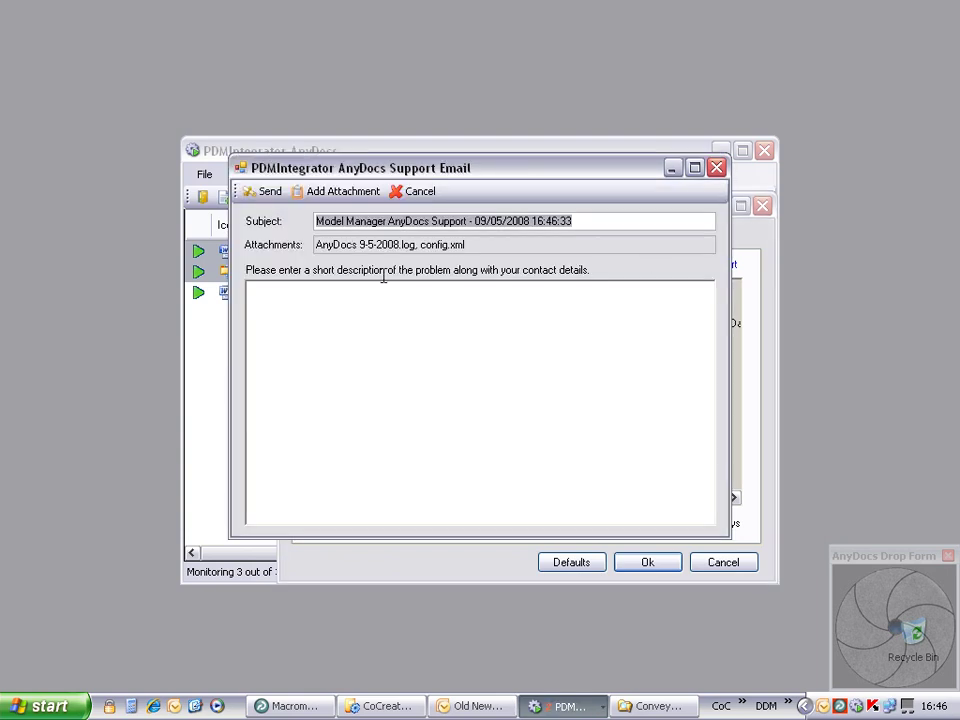
left_click(327, 310)
type("Import failed o")
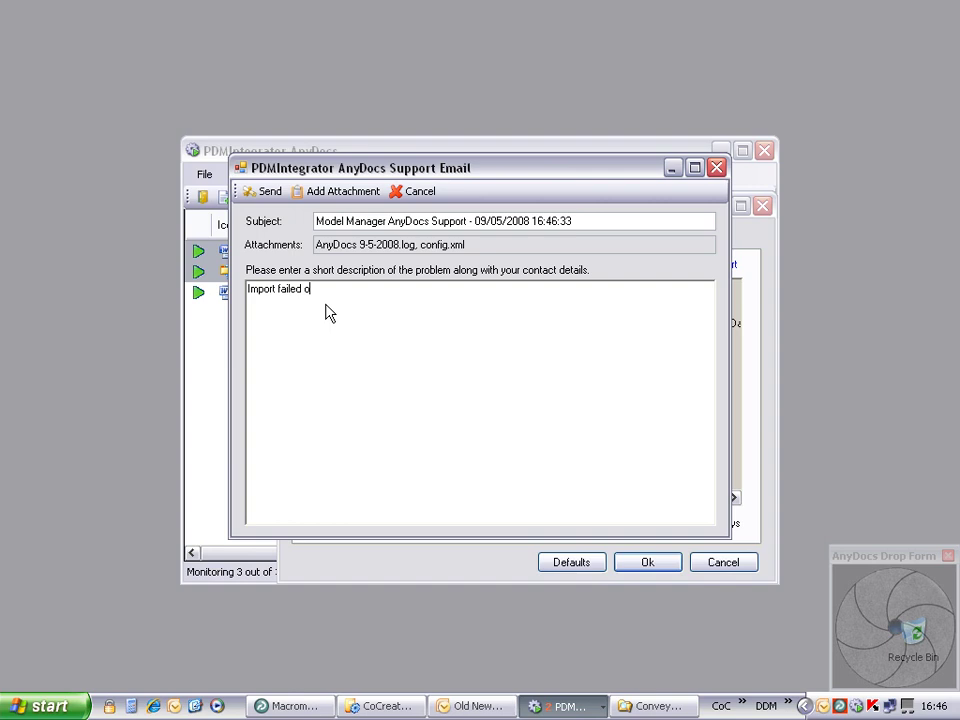
type("n pdf doc")
key("Return")
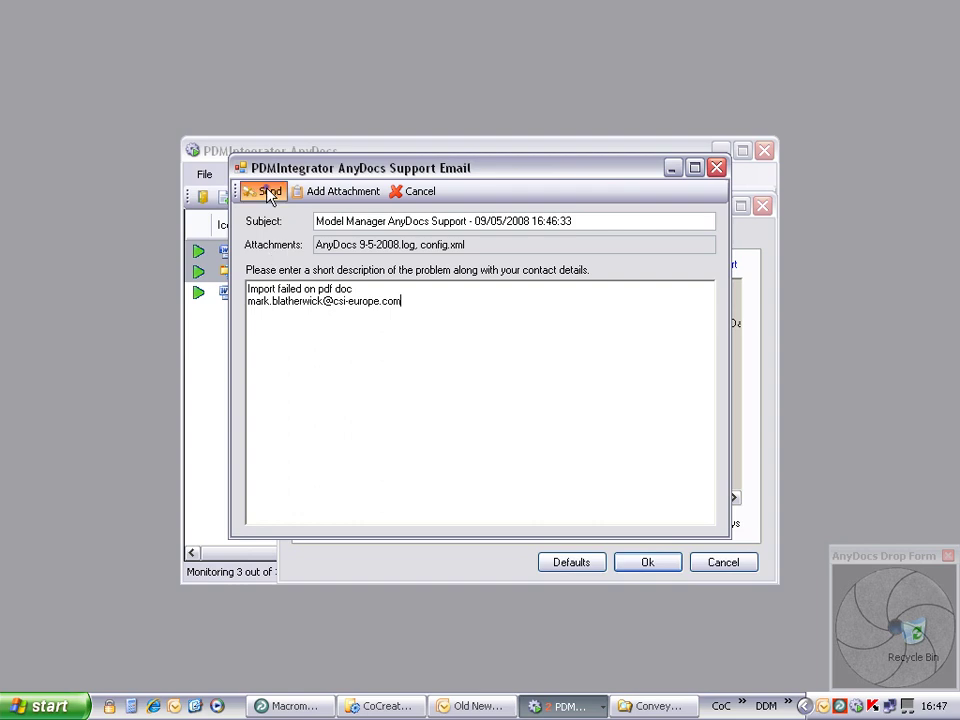
left_click(269, 193)
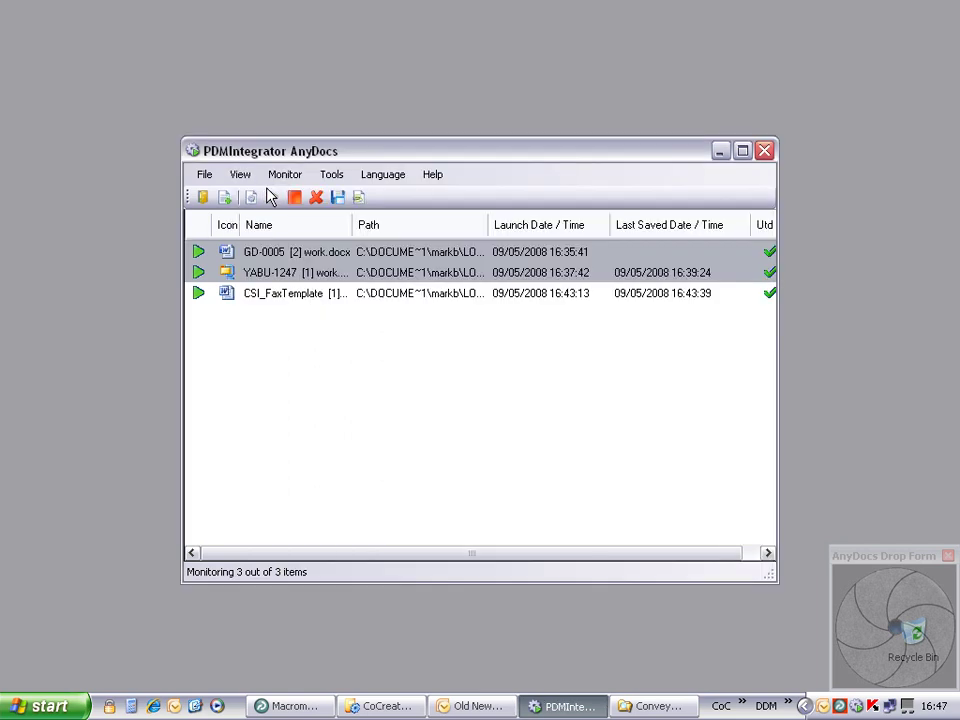
Step: Switch the AnyDocs interface language to Français
left_click(378, 180)
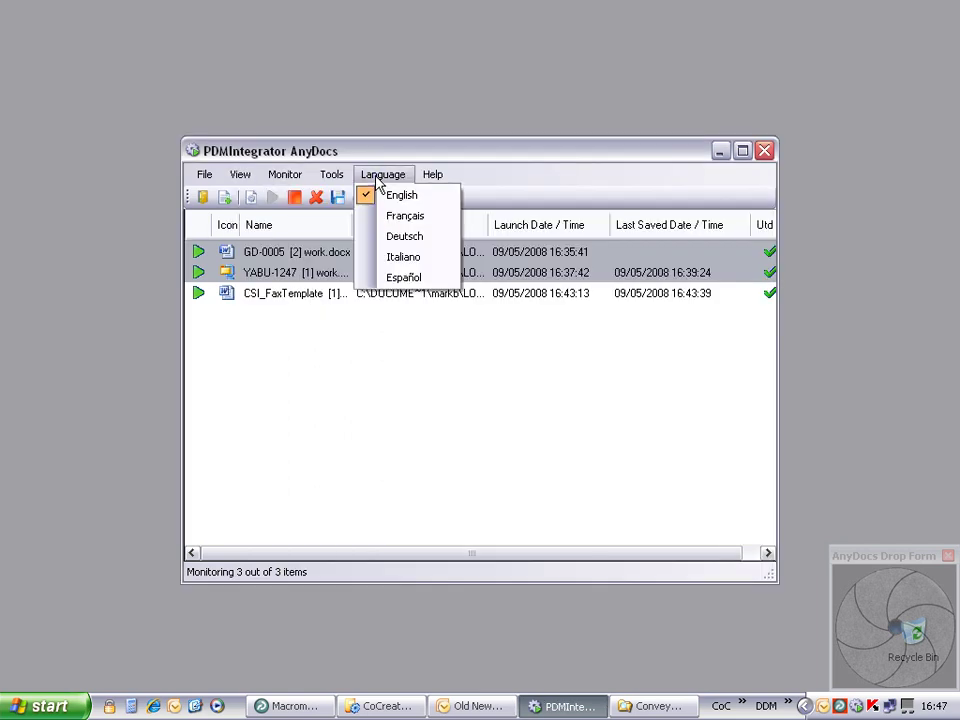
left_click(418, 216)
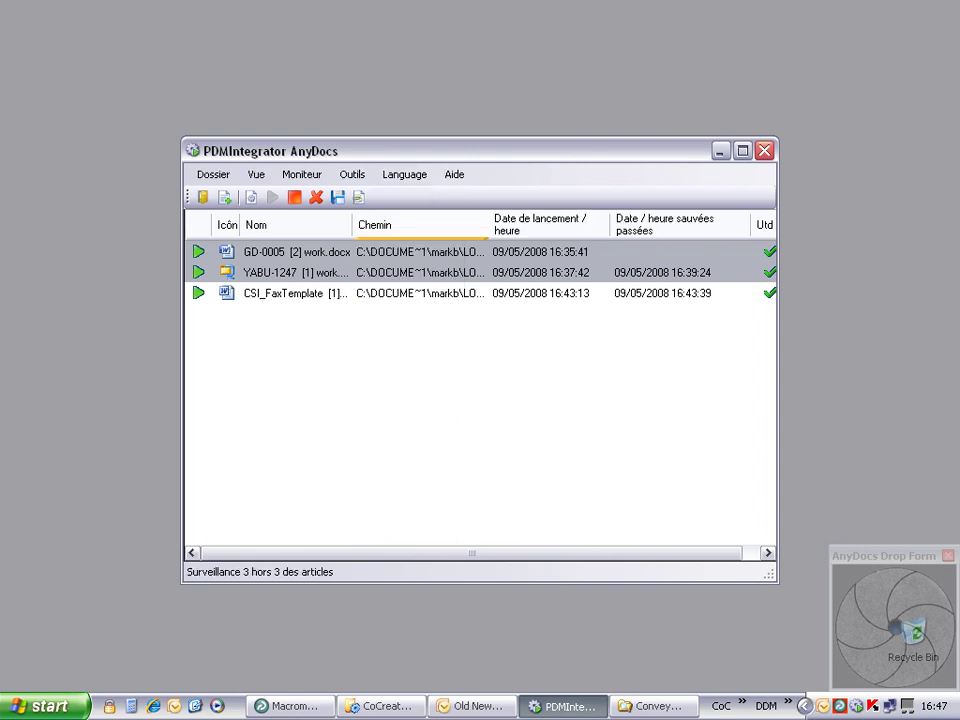